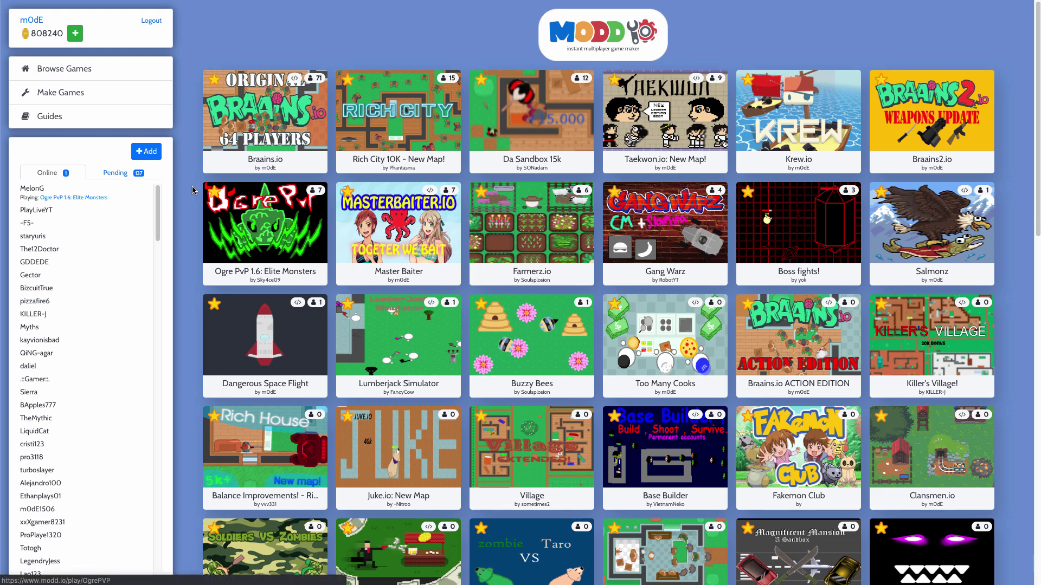
Step: Start a new Blank Template game titled 'AI tutorial'
left_click(142, 99)
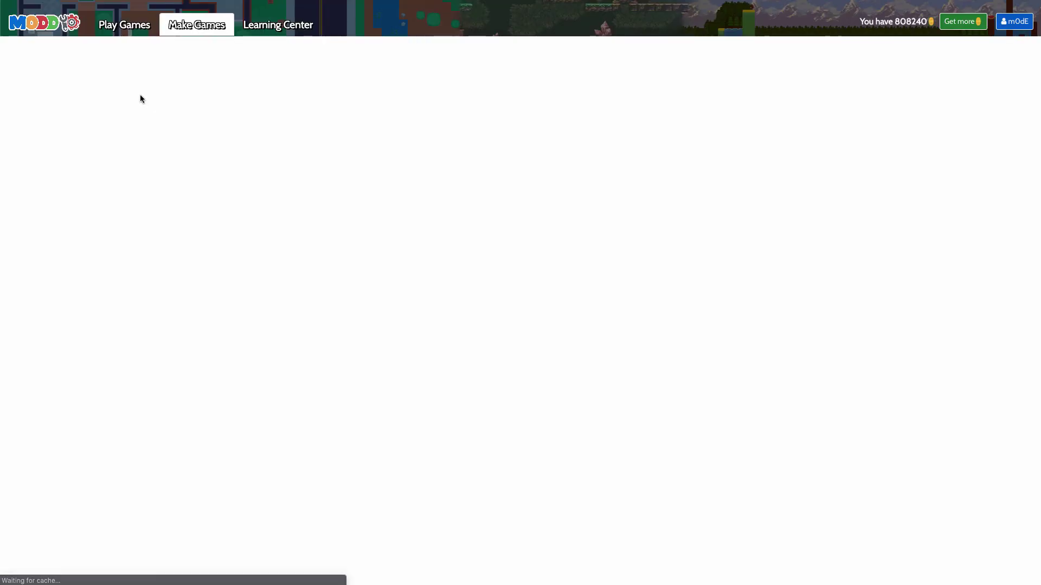
left_click(745, 66)
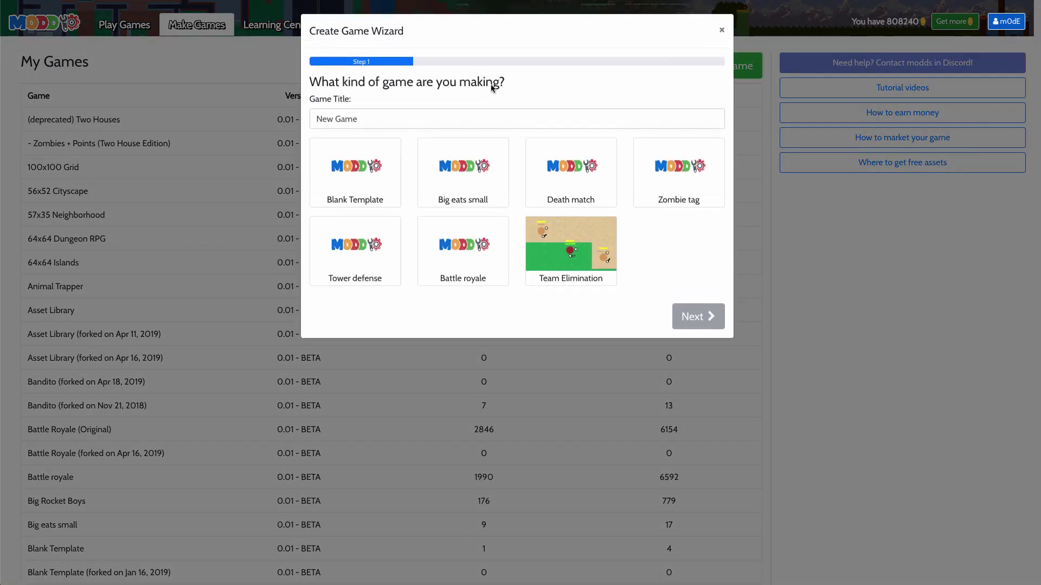
left_click(354, 178)
triple_click(370, 121)
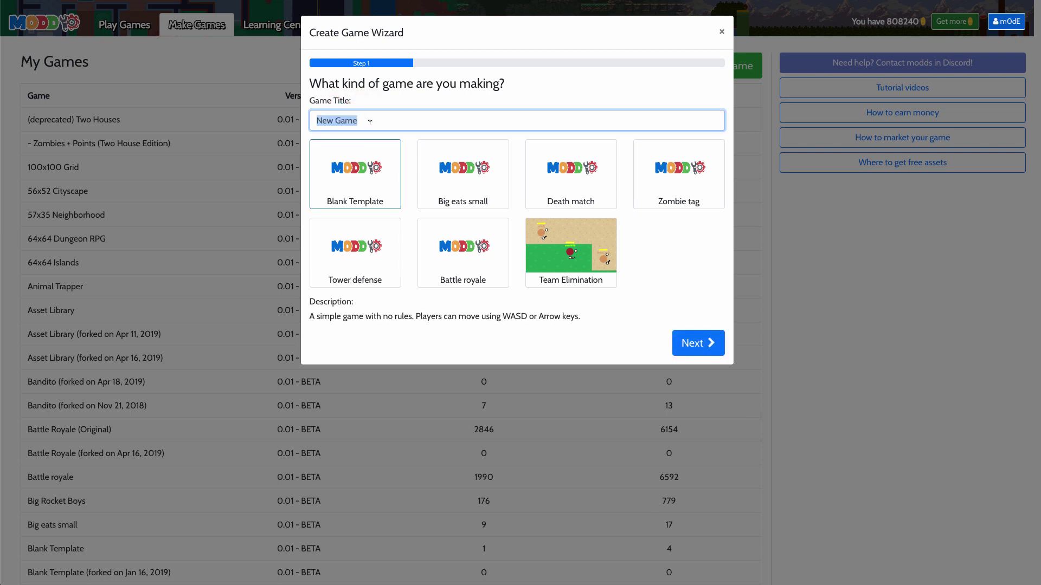
type("AI tutorial")
Step: Choose the 64x64 Dungeon RPG map and create the game
left_click(693, 334)
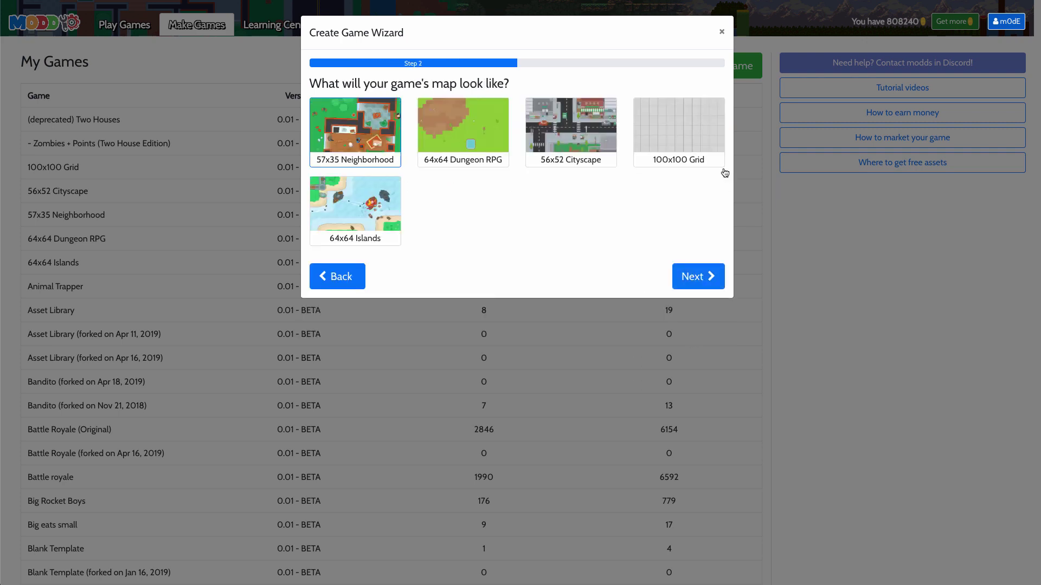
left_click(459, 128)
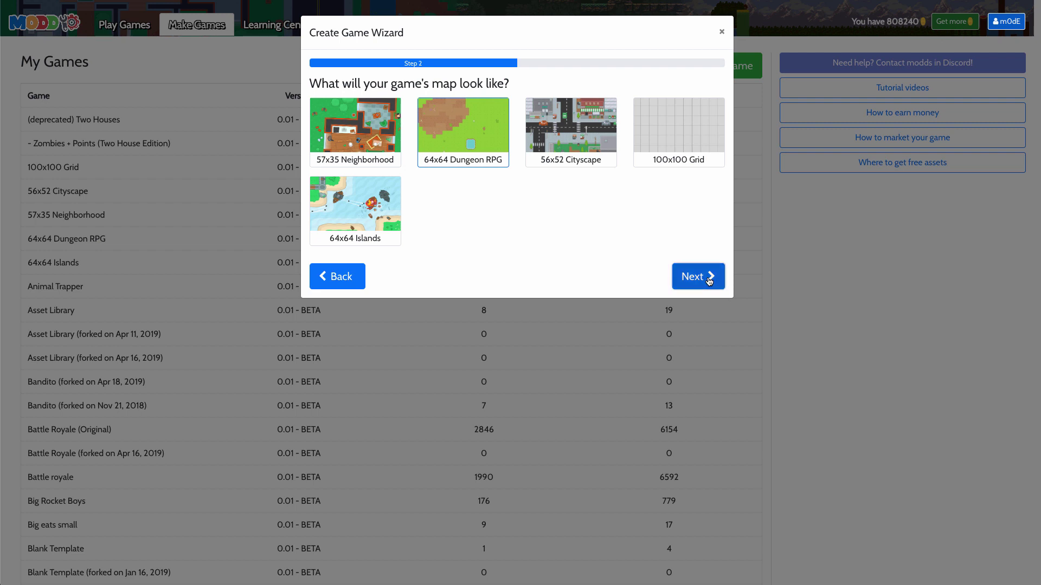
left_click(705, 279)
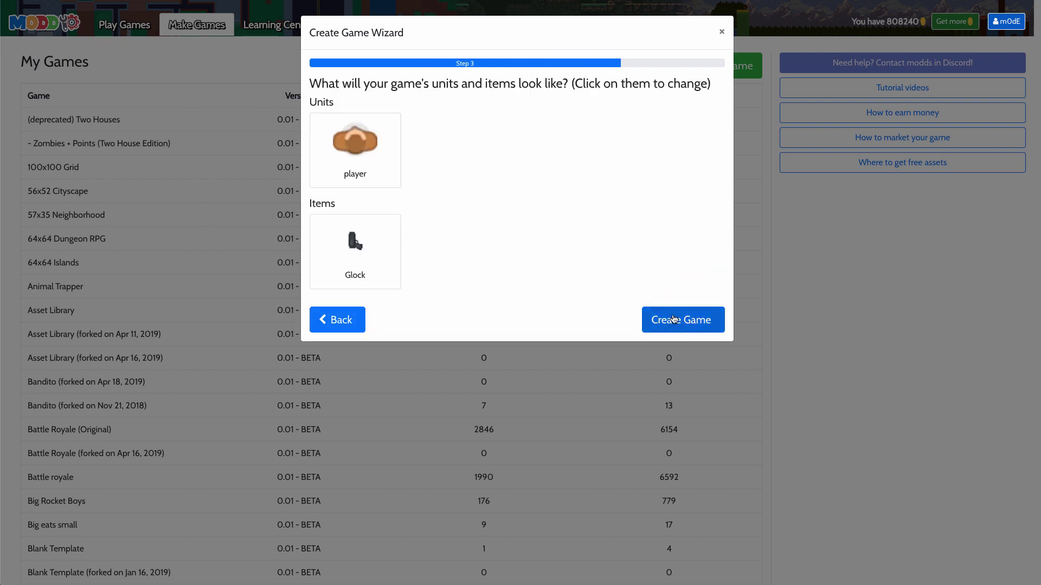
left_click(660, 314)
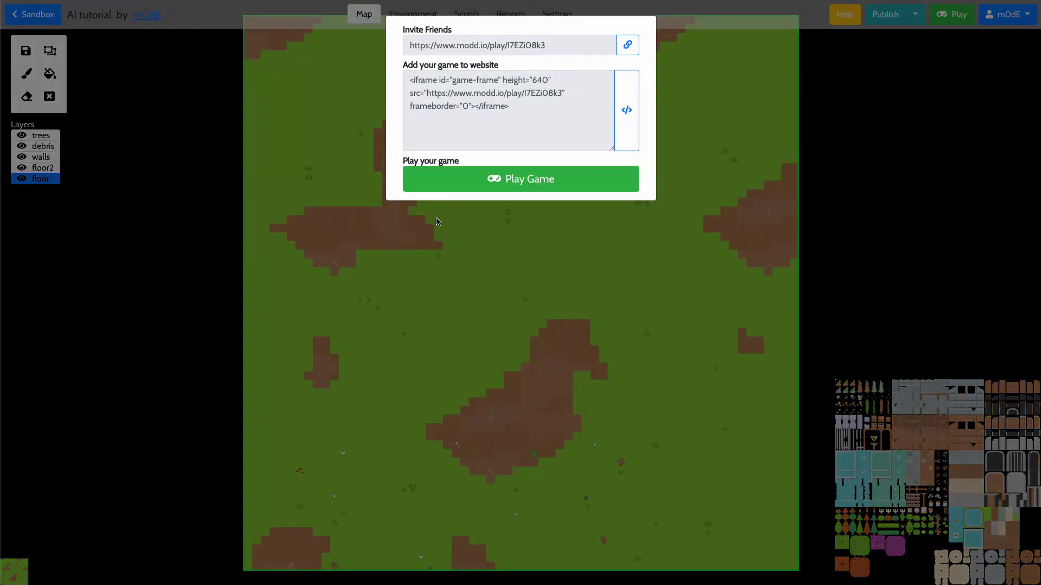
Step: Playtest the game, walking with WASD and shooting, then return to the Environment unit types
left_click(455, 186)
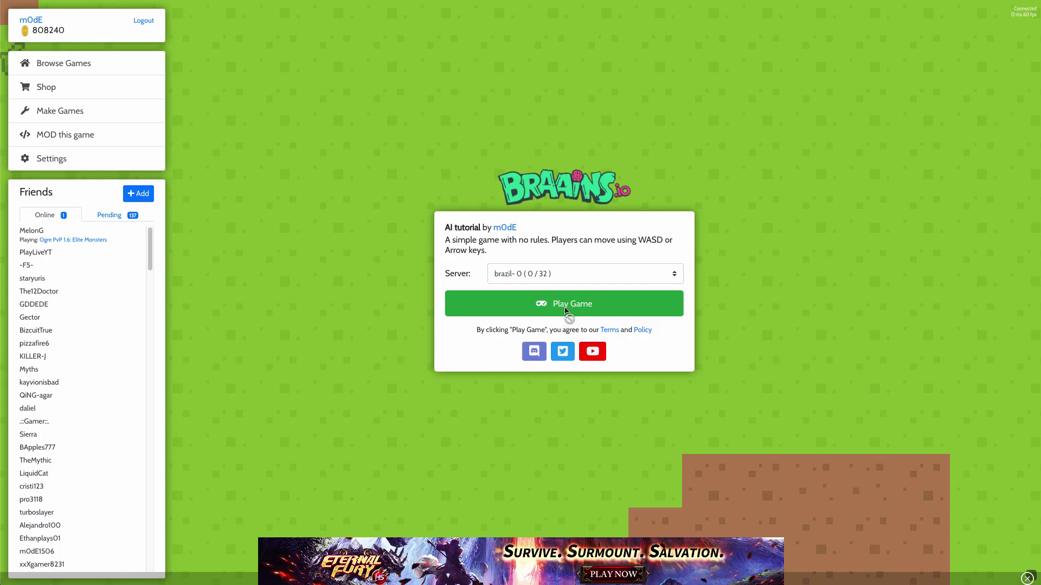
left_click(565, 308)
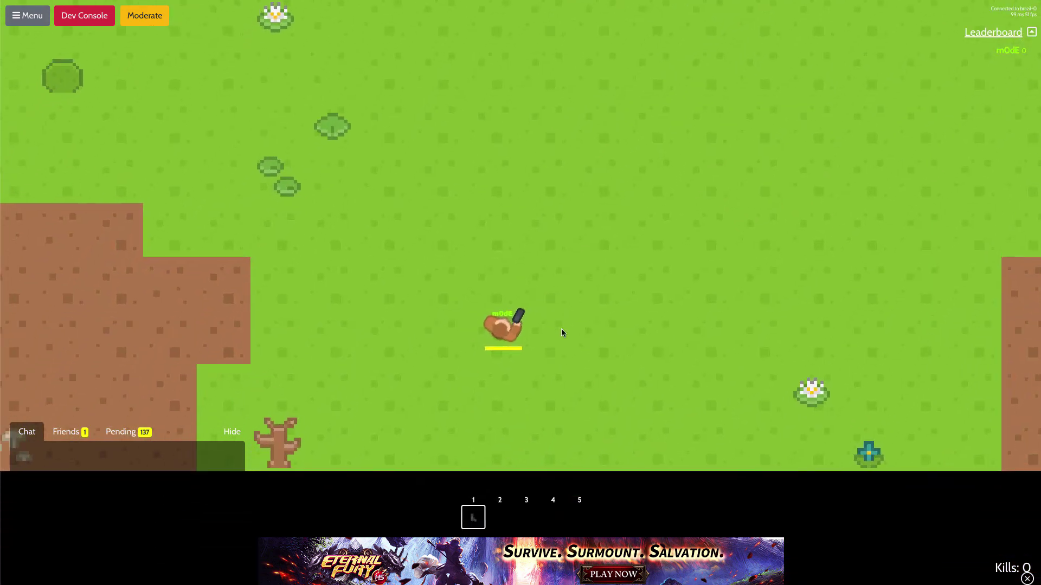
key("a")
key("w")
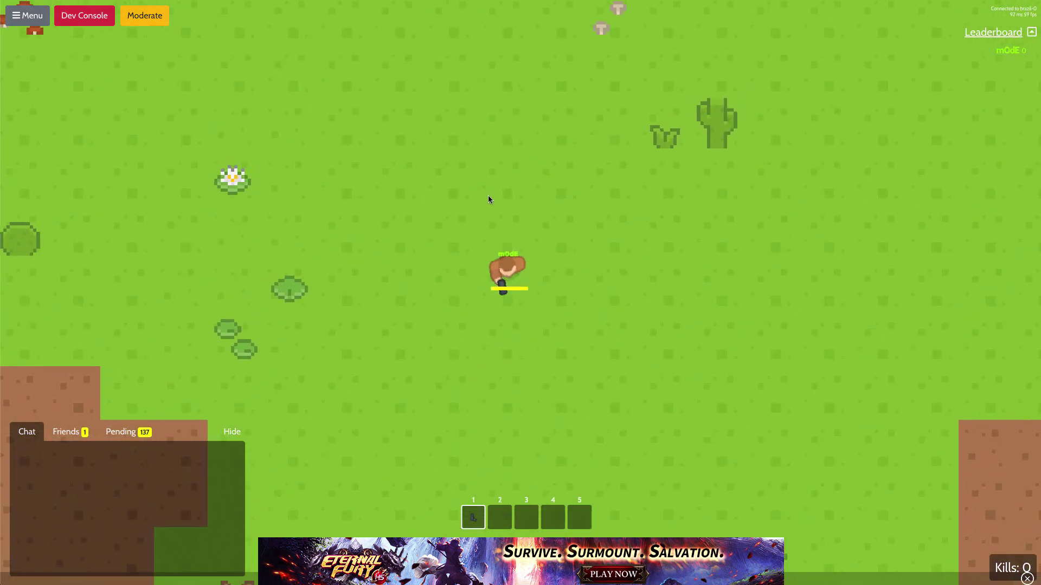
left_click(551, 150)
key("d")
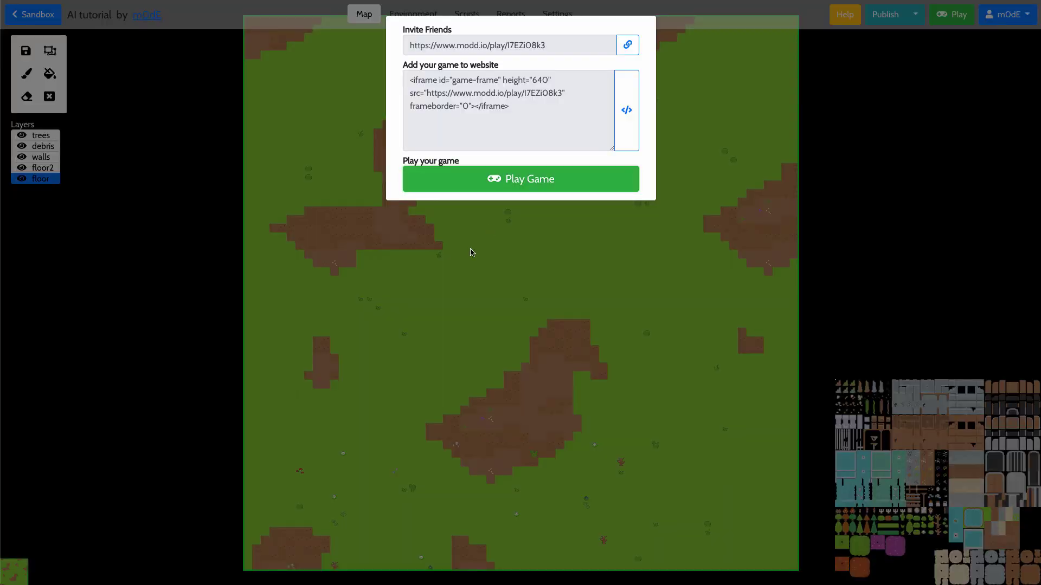
left_click(472, 250)
left_click(415, 16)
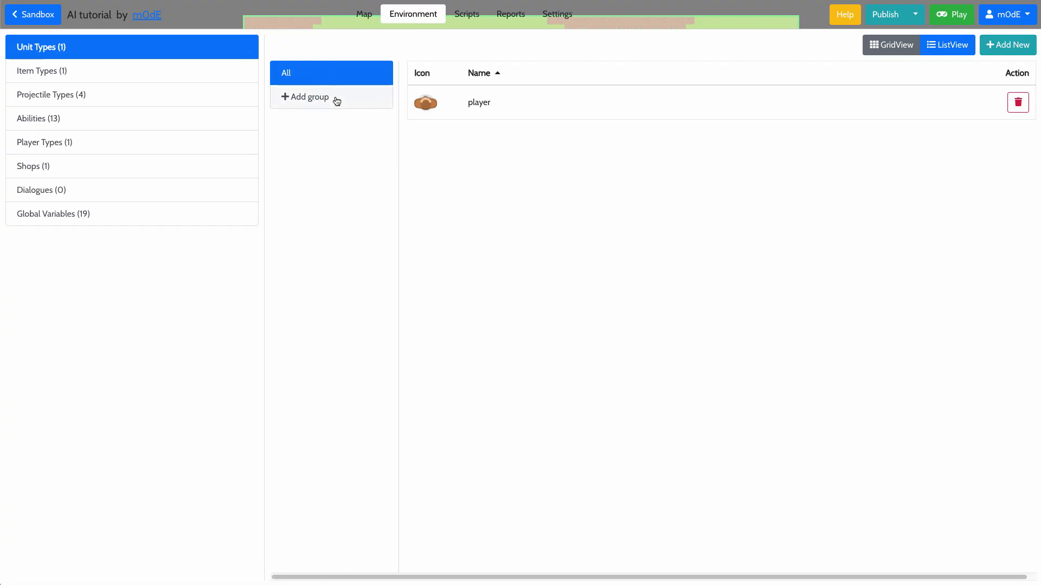
Step: Add a unit type with the Flying unit sprite, name it 'AI unit', and save
left_click(1007, 44)
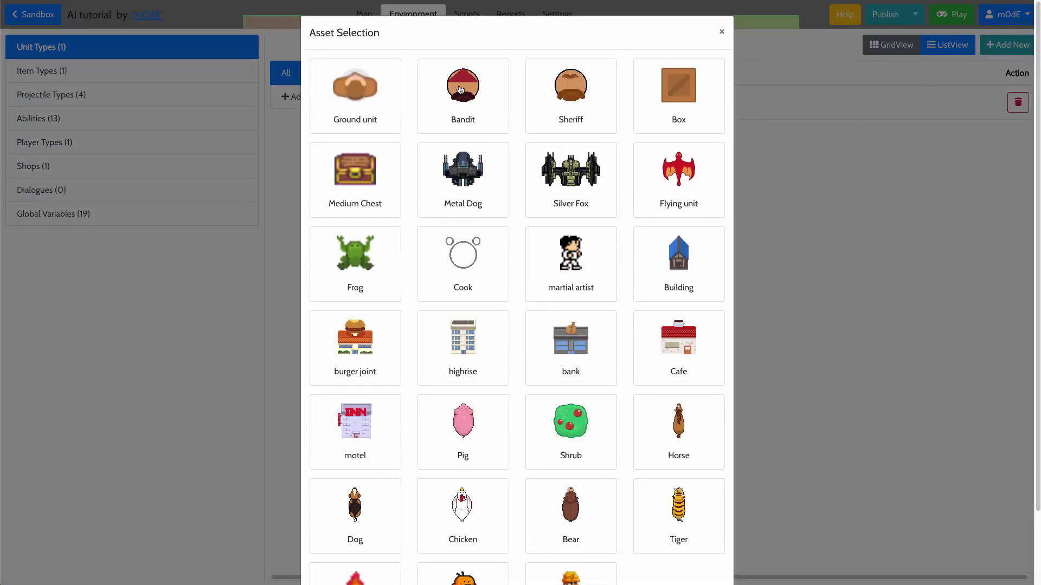
left_click(690, 190)
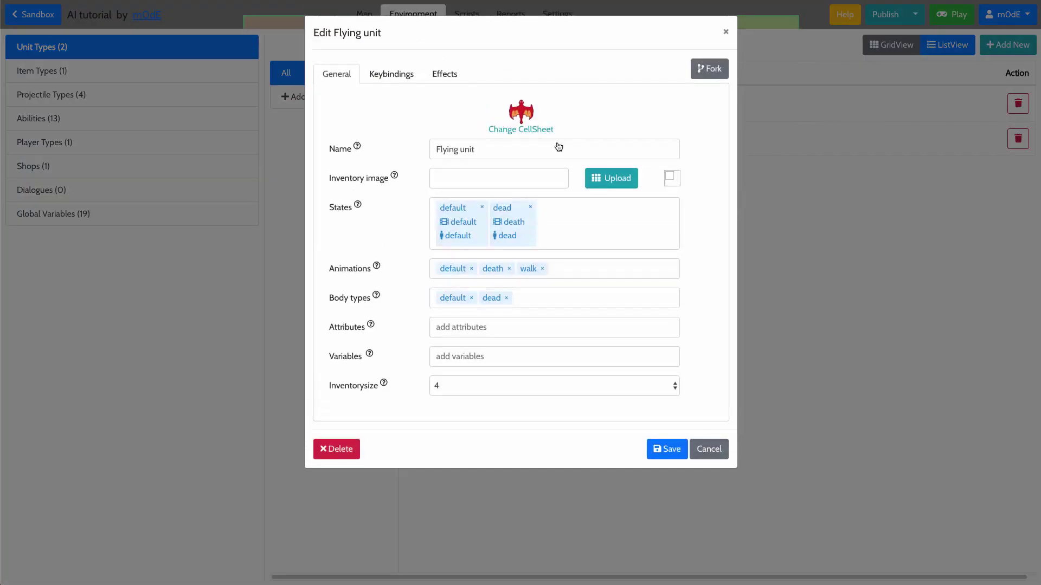
key("ctrl+a")
type("AI")
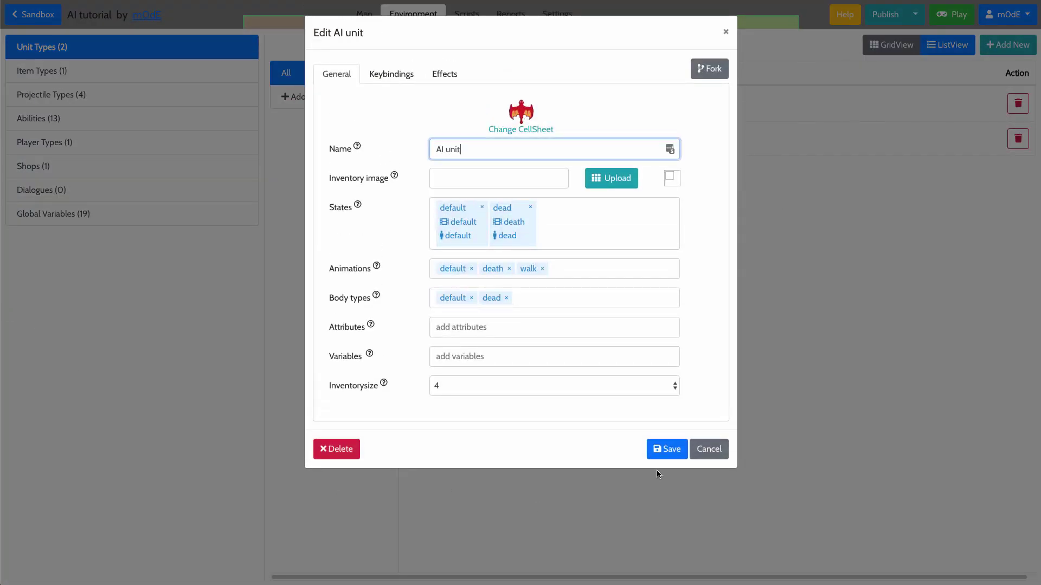
left_click(667, 450)
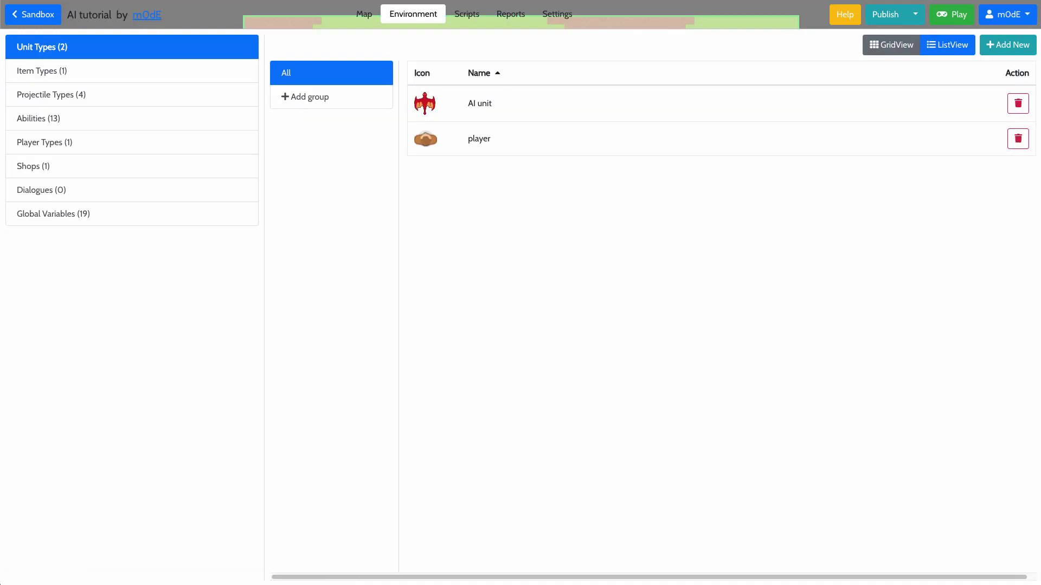
left_click(470, 21)
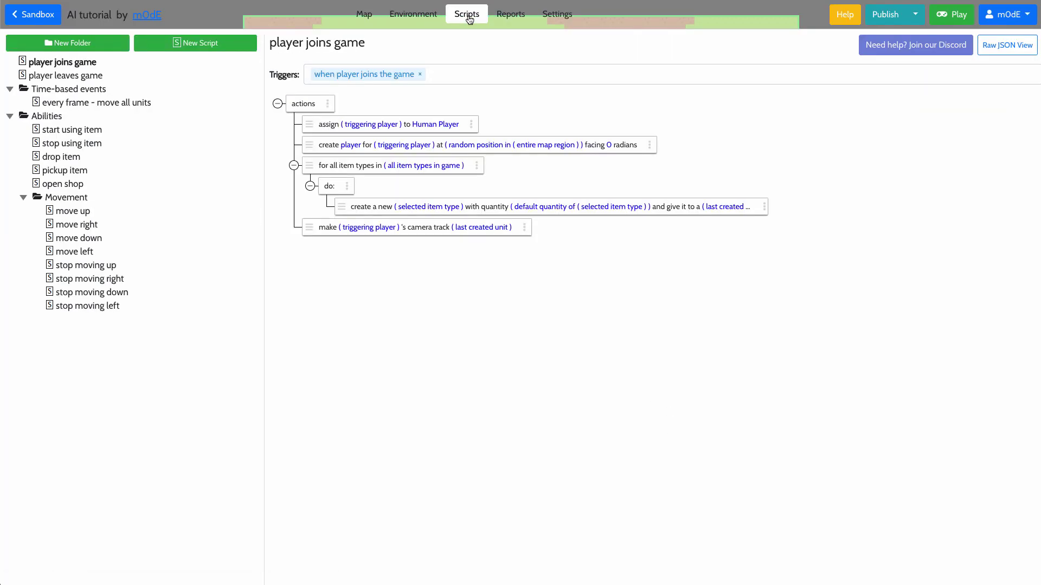
Step: Draw a small region near the map centre and name it 'spawn'
left_click(367, 18)
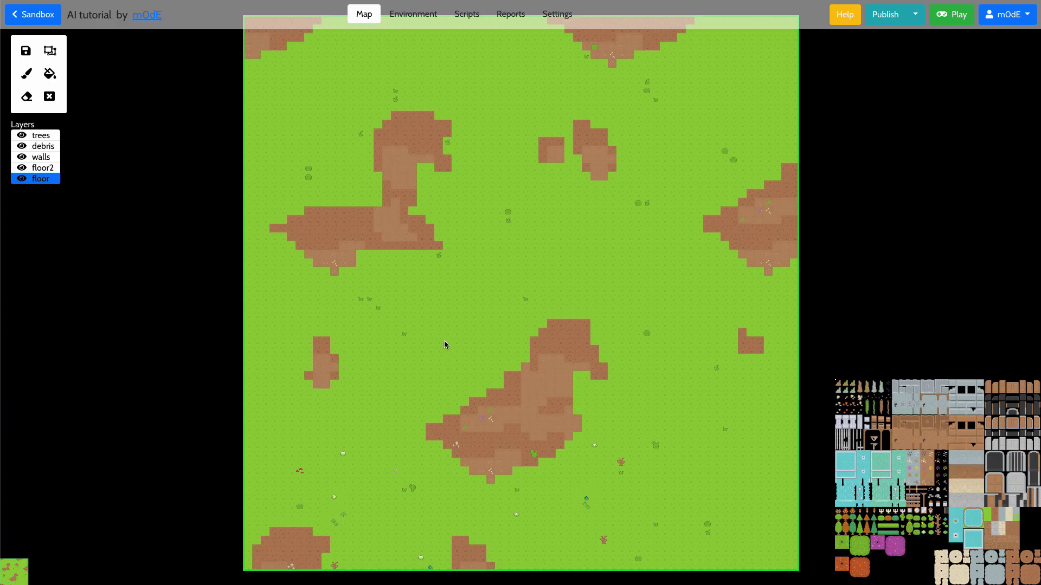
key("s")
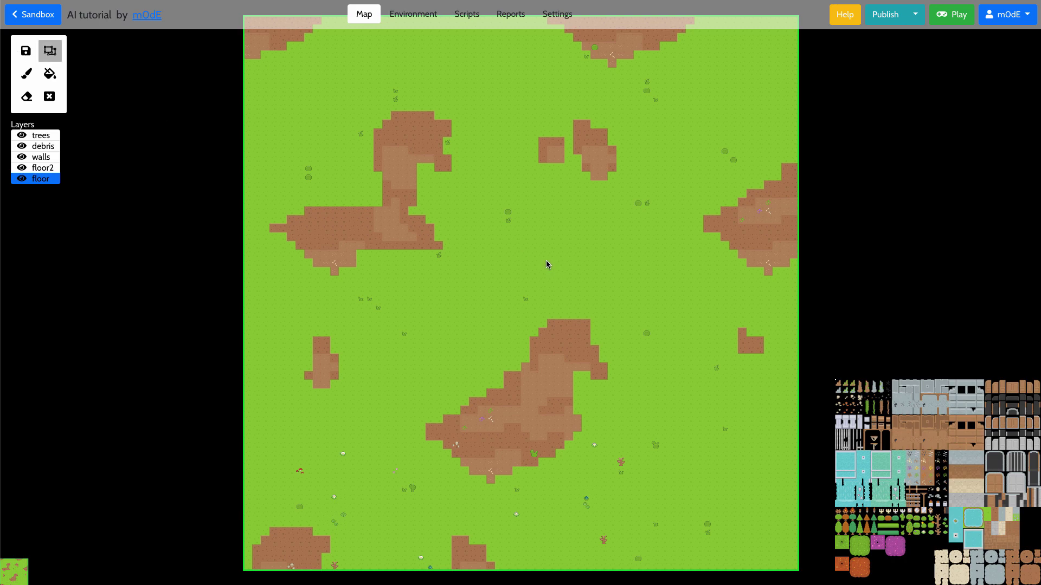
left_click_drag(439, 305, 452, 334)
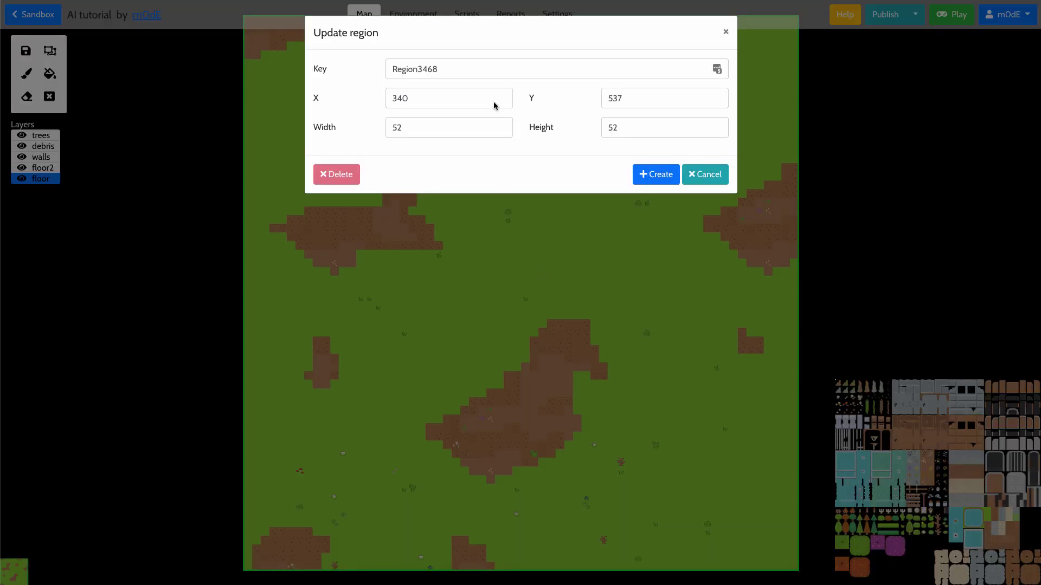
left_click(491, 68)
key("ctrl+a")
type("spawn")
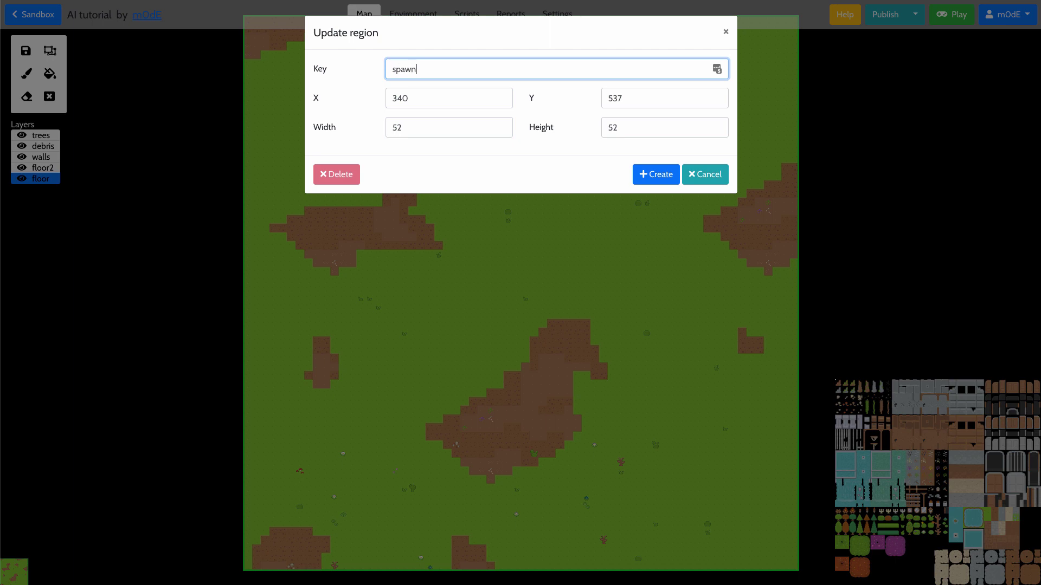
key("Return")
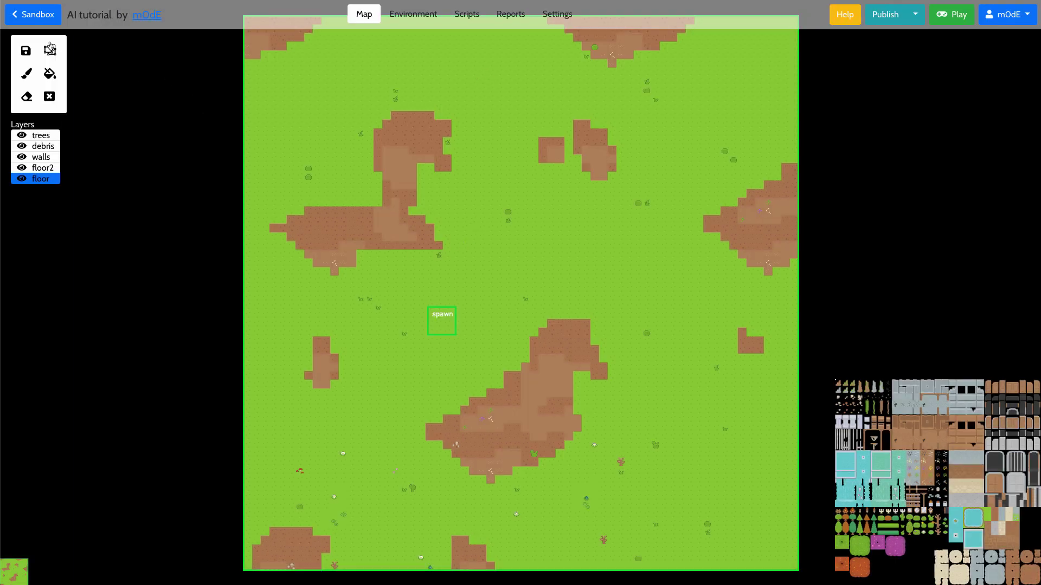
Step: Draw a second region right of spawn and name it 'AI spawn'
left_click(50, 51)
left_click_drag(491, 328, 508, 341)
double_click(420, 68)
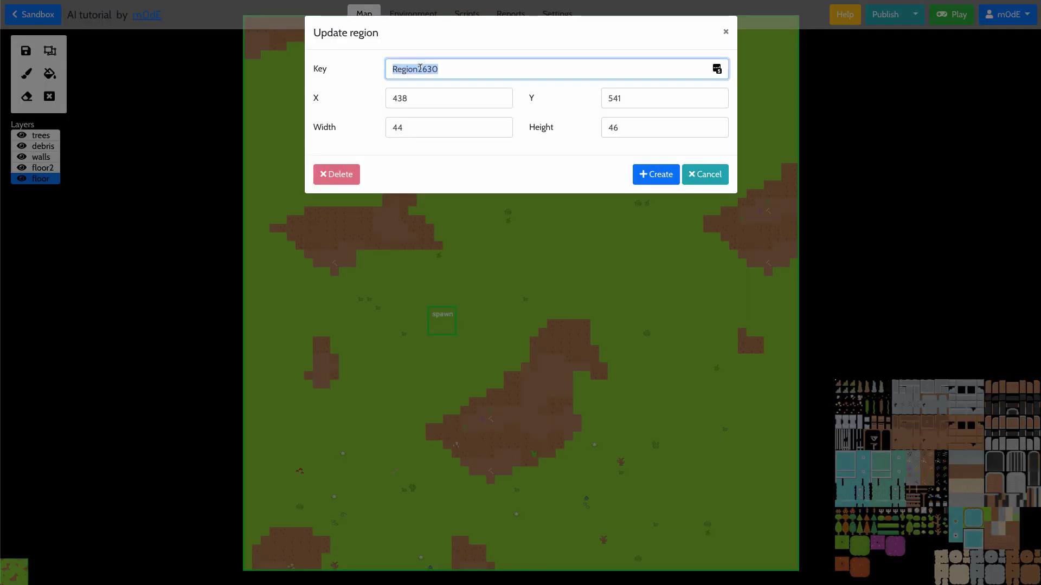
type("AI spawn")
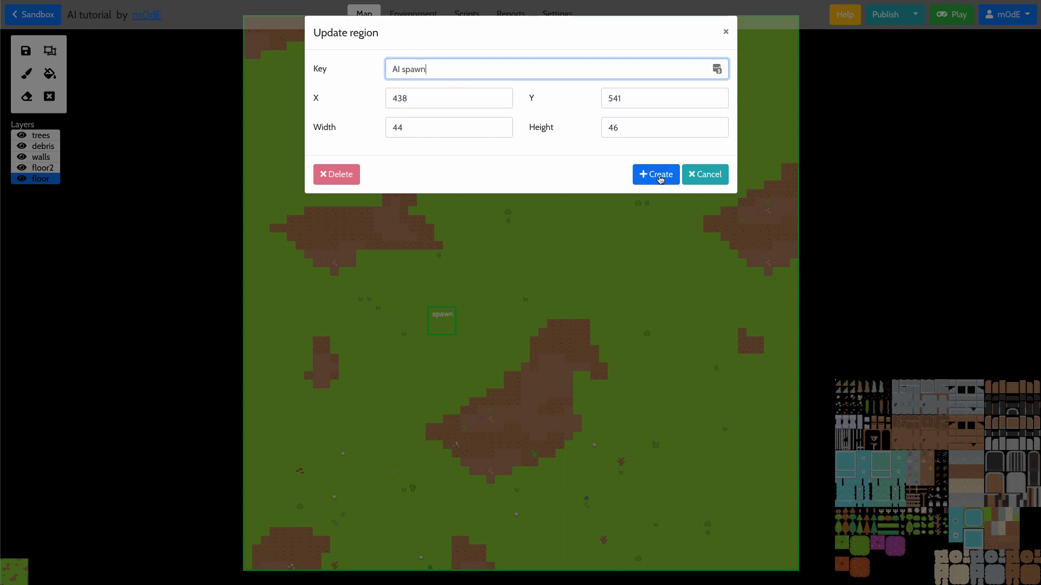
left_click(659, 175)
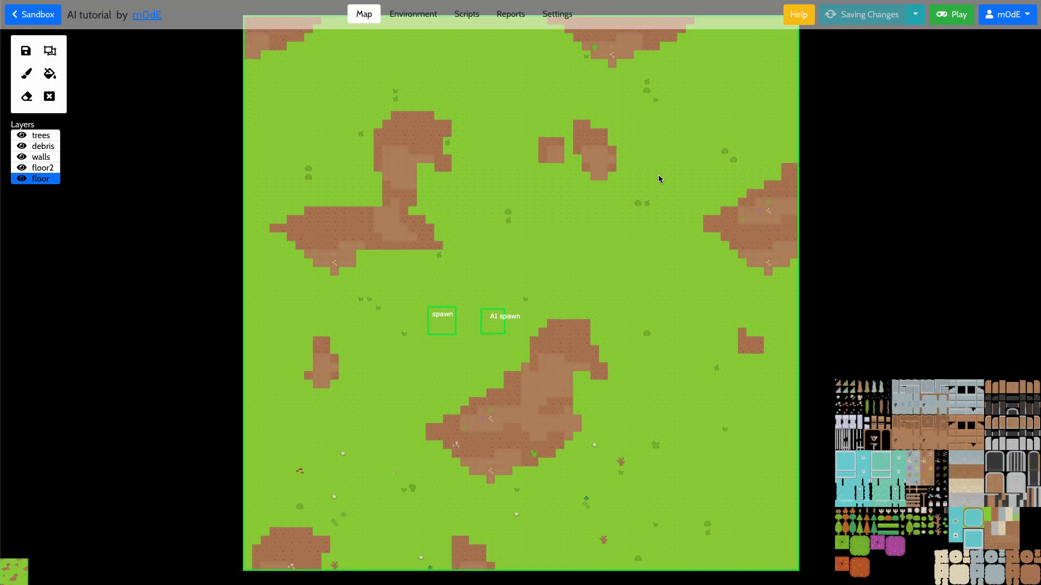
left_click(464, 16)
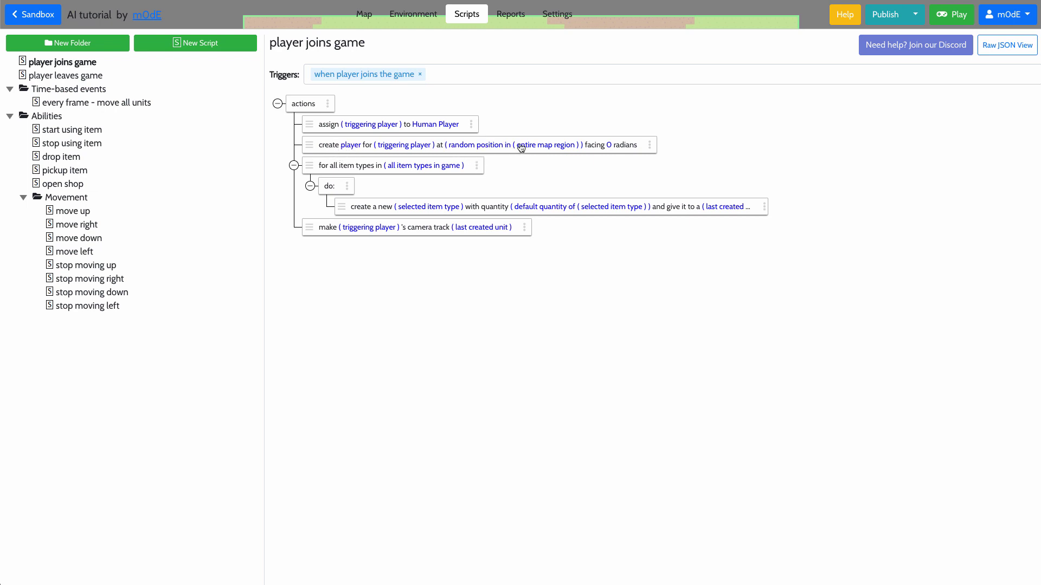
Step: Change the player's create-unit position to a random position in the spawn region
left_click(541, 147)
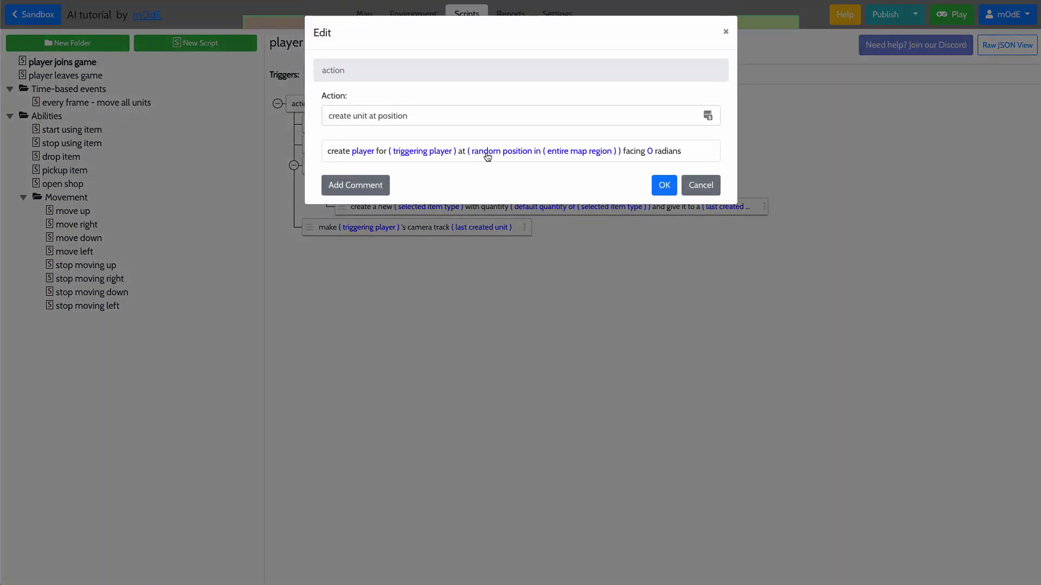
left_click(496, 151)
left_click(459, 157)
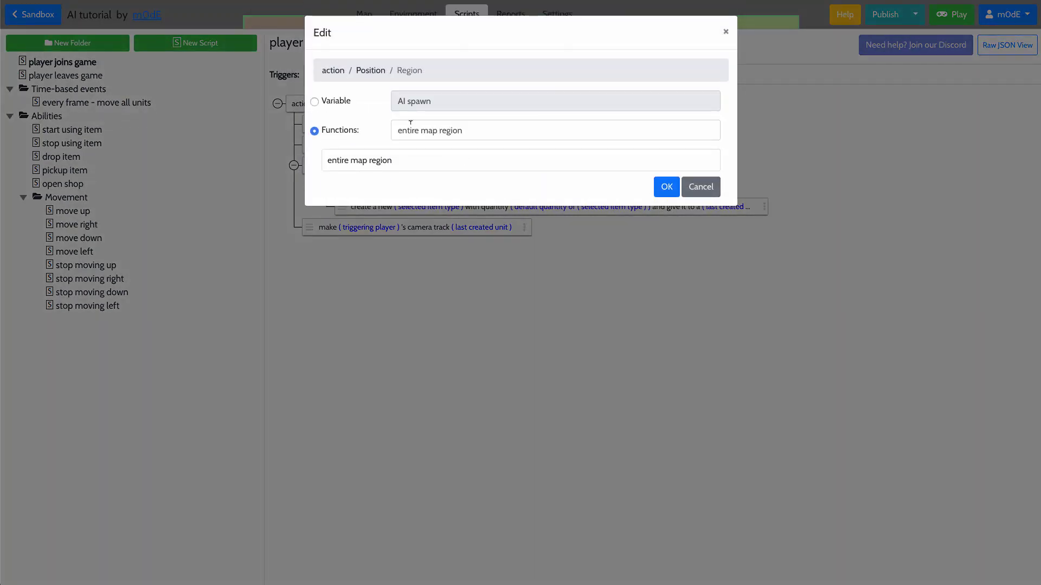
left_click(347, 101)
left_click(430, 106)
left_click(429, 140)
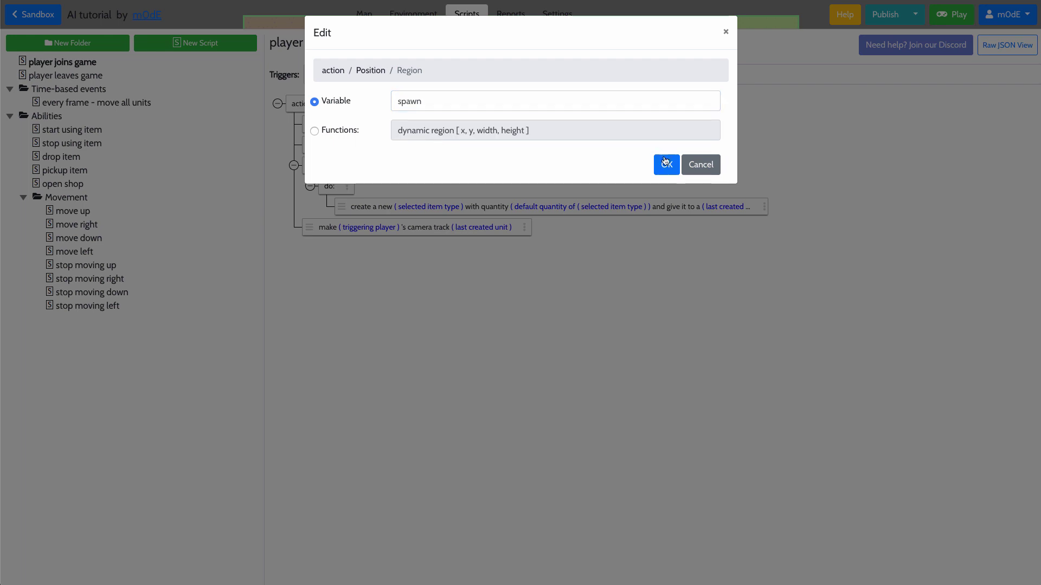
left_click(667, 165)
left_click(665, 180)
left_click(664, 185)
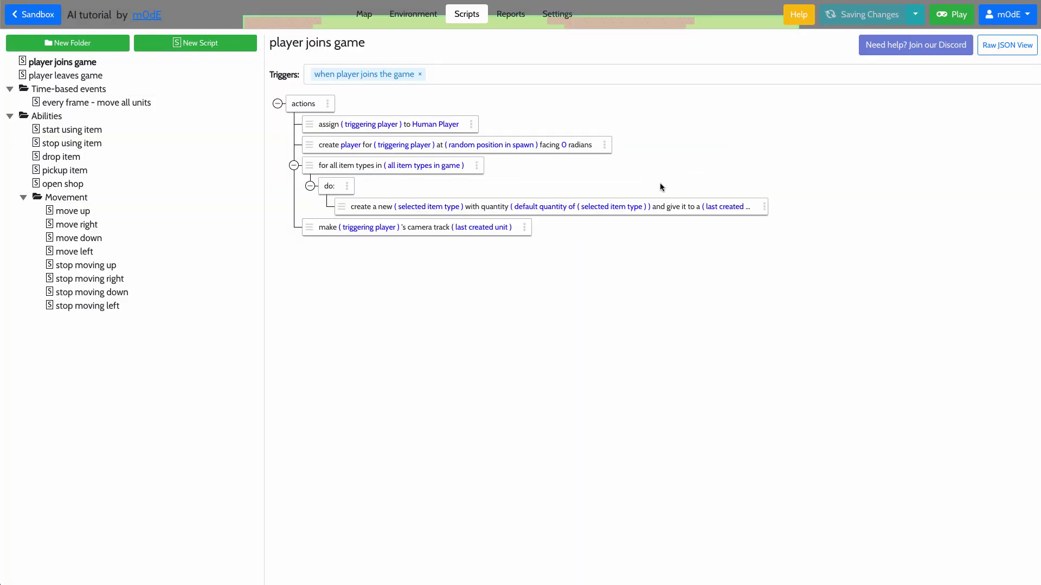
left_click(157, 49)
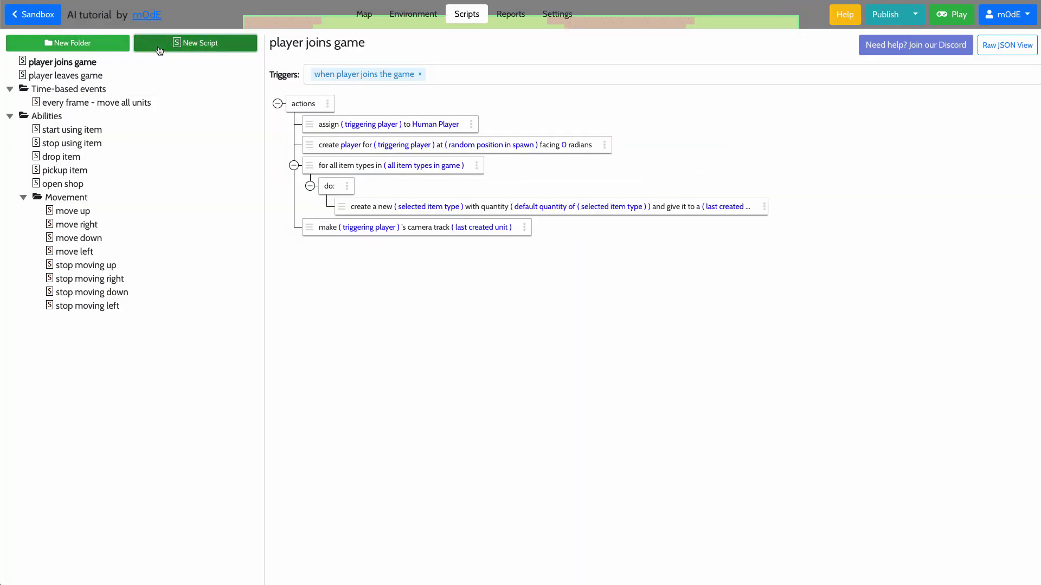
Step: Move the new script to the top and title it 'when the game starts'
left_click_drag(70, 321, 73, 69)
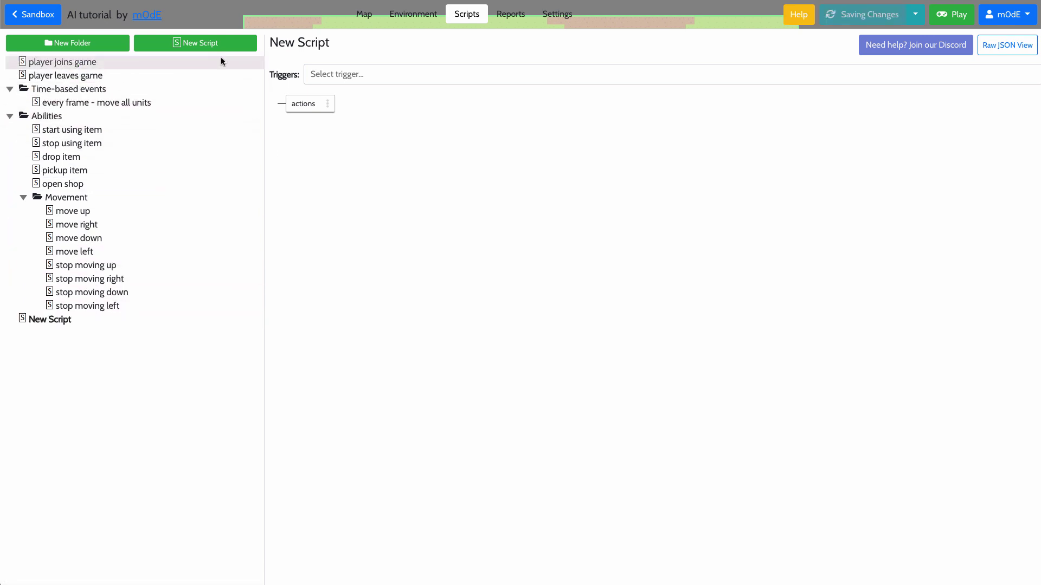
left_click(318, 39)
type("sca")
key("ctrl+a")
type("g")
type("hen the game starts")
key("Return")
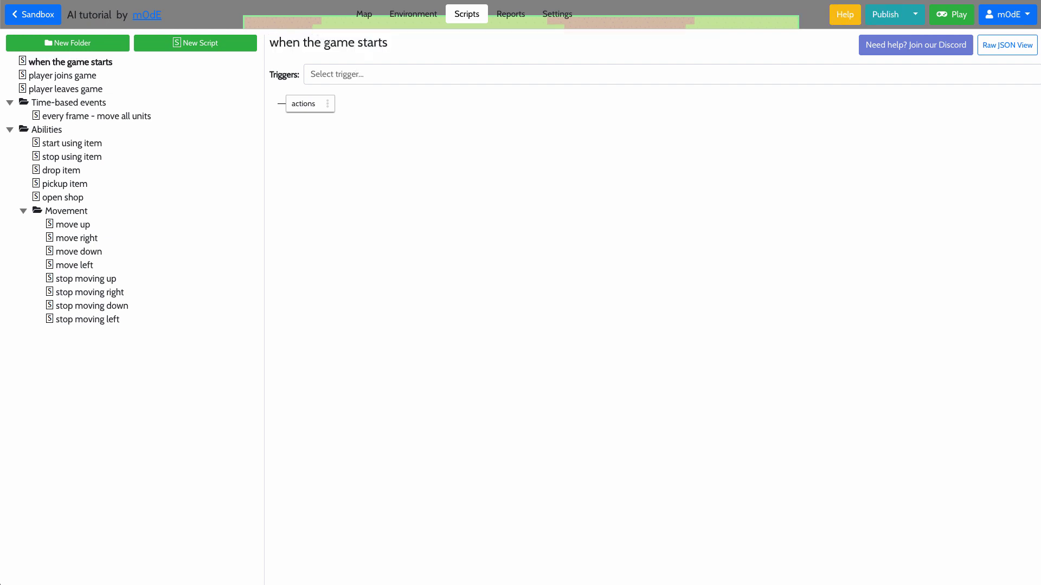
Step: Add the 'when game starts' trigger and a 'create unit at position' action
left_click(329, 72)
type("start")
left_click(339, 102)
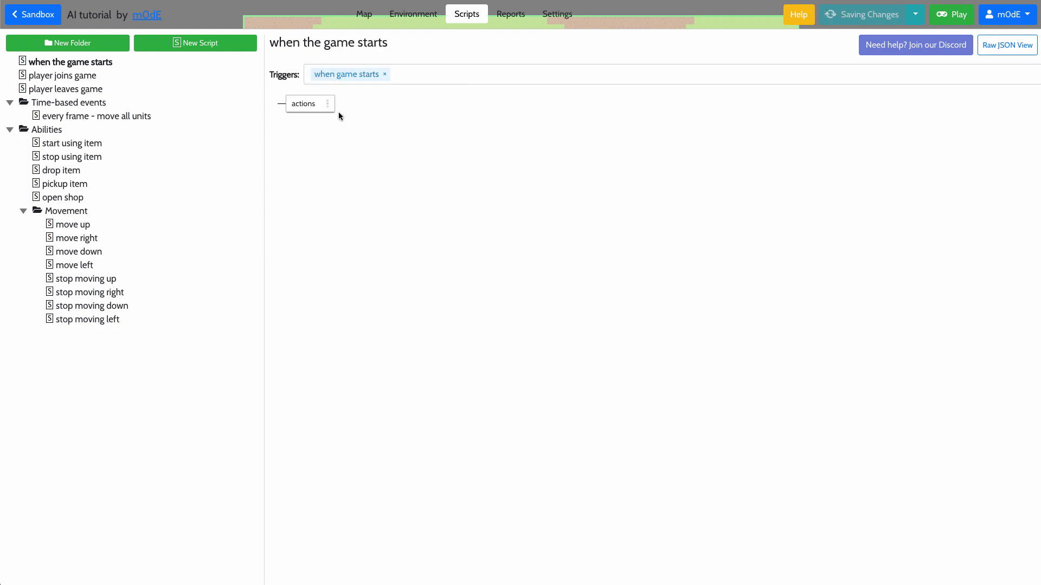
right_click(329, 107)
left_click(356, 112)
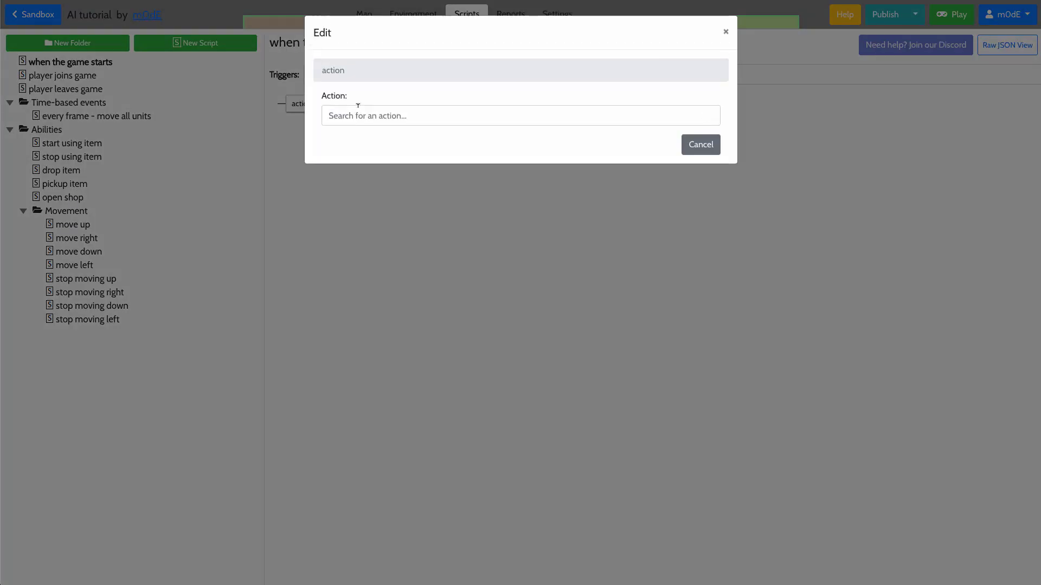
type("create")
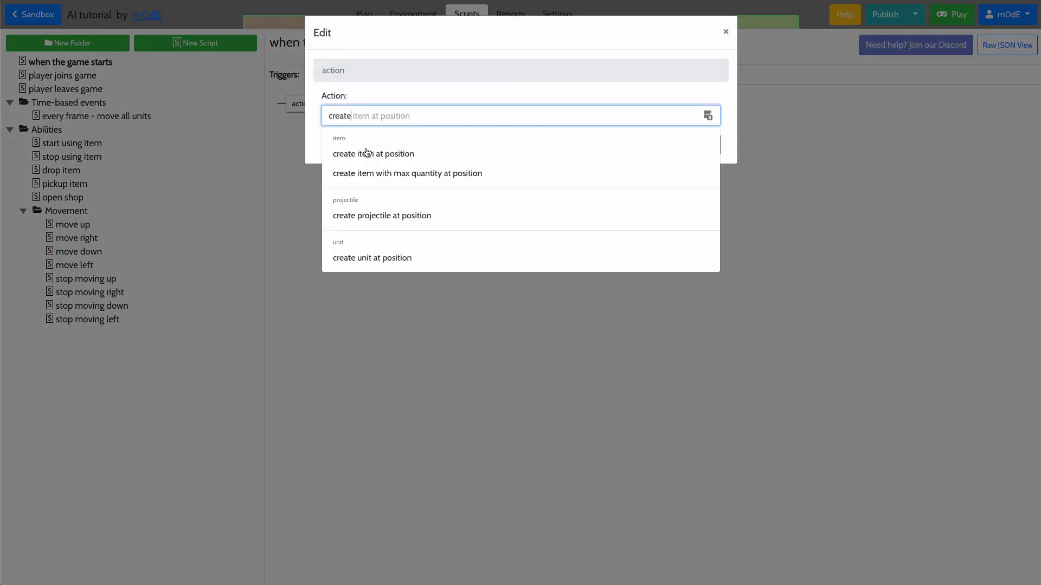
left_click(391, 254)
Step: Set the created unit type to AI unit, owned by the ai player variable
left_click(374, 152)
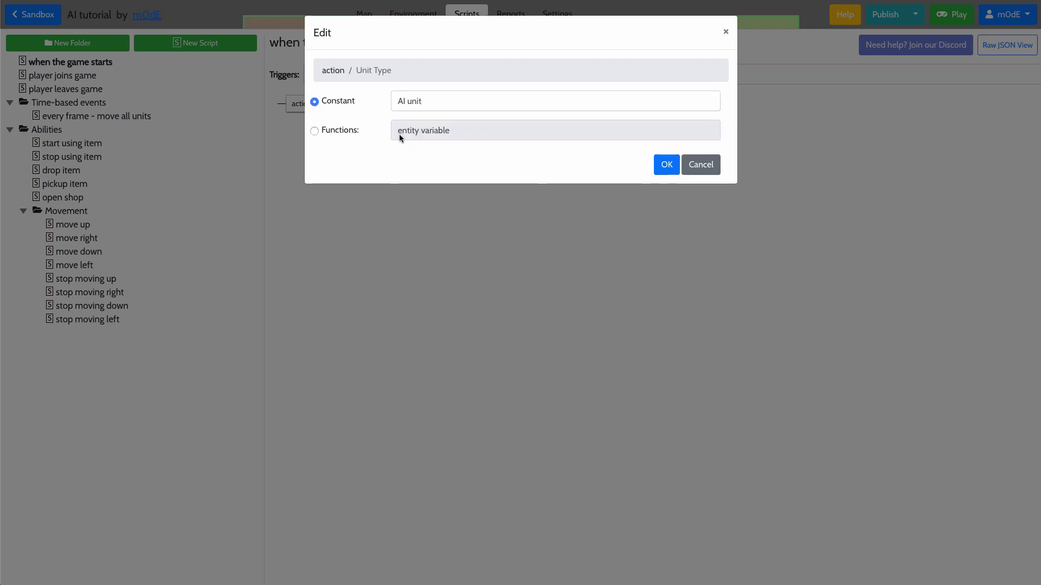
left_click(416, 101)
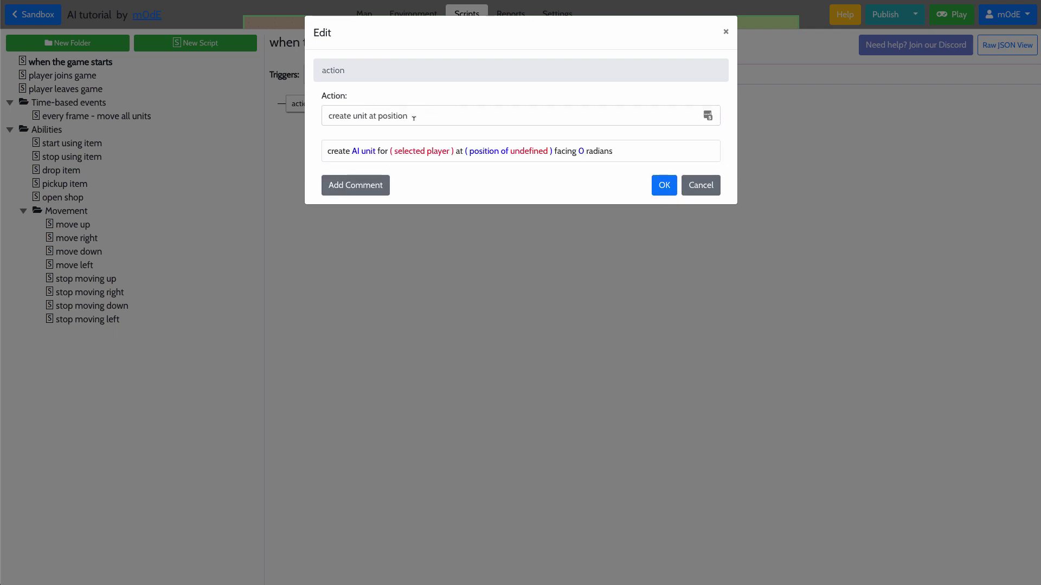
left_click(406, 154)
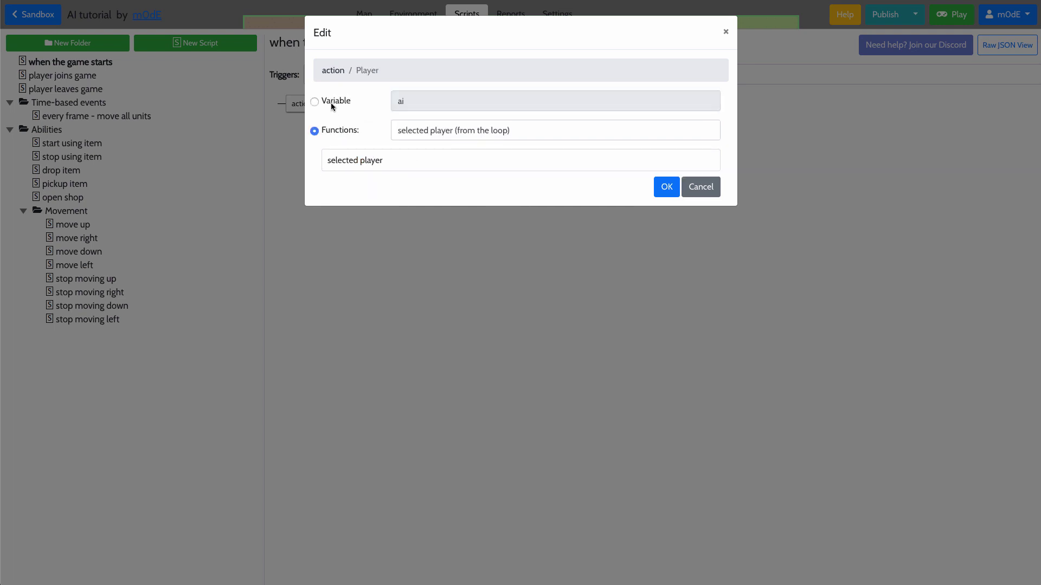
left_click(332, 103)
left_click(430, 101)
left_click(406, 129)
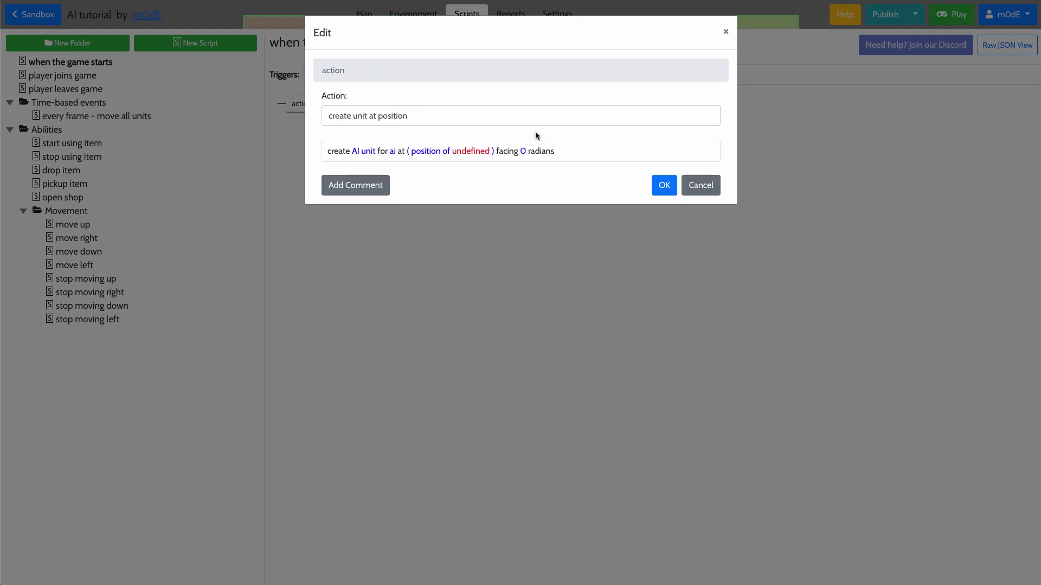
Step: Set the unit's position to a random position in the AI spawn region
left_click(427, 155)
left_click(474, 116)
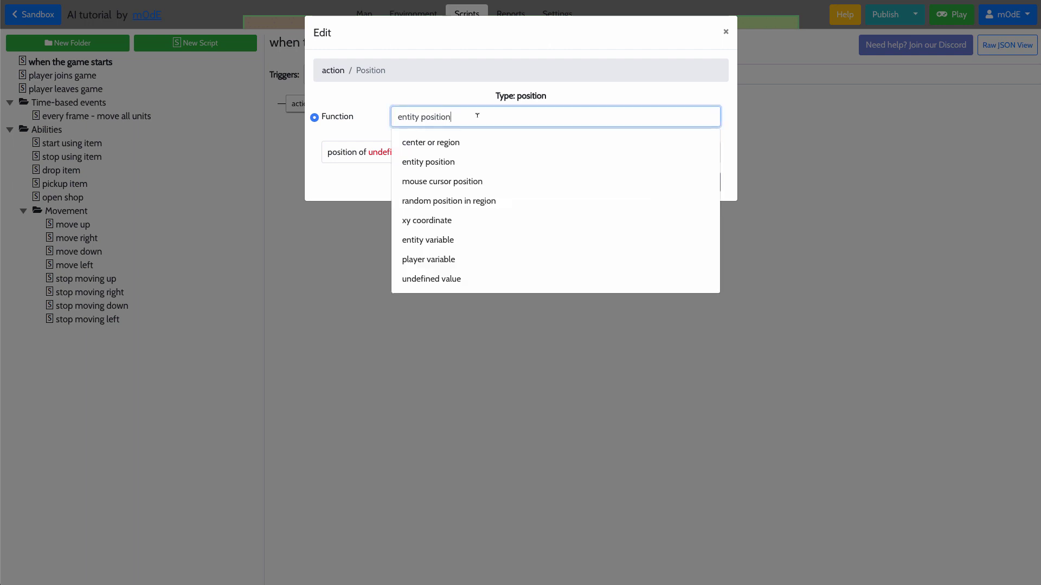
left_click(449, 202)
left_click(412, 156)
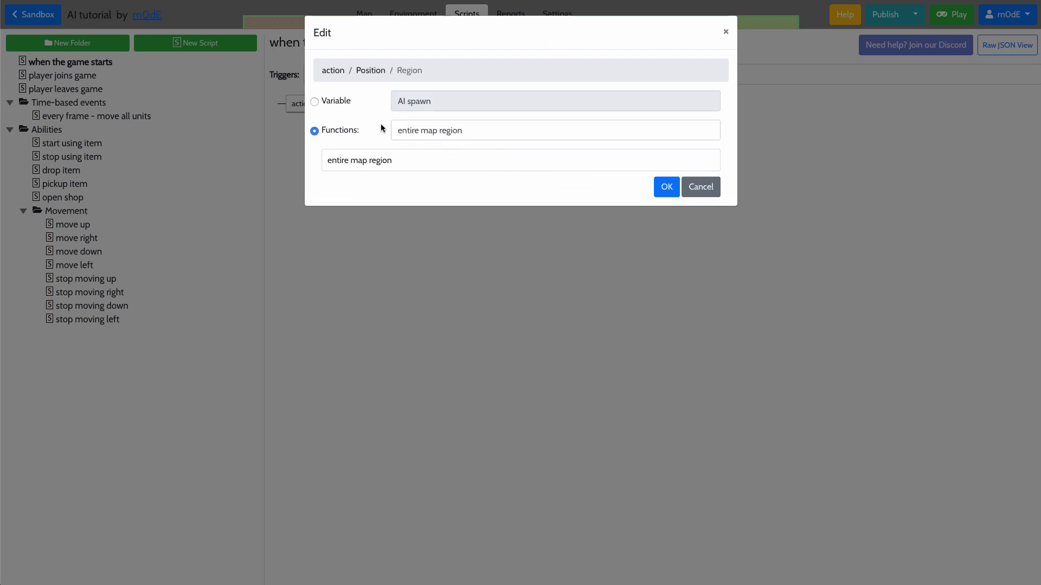
left_click(327, 98)
left_click(442, 101)
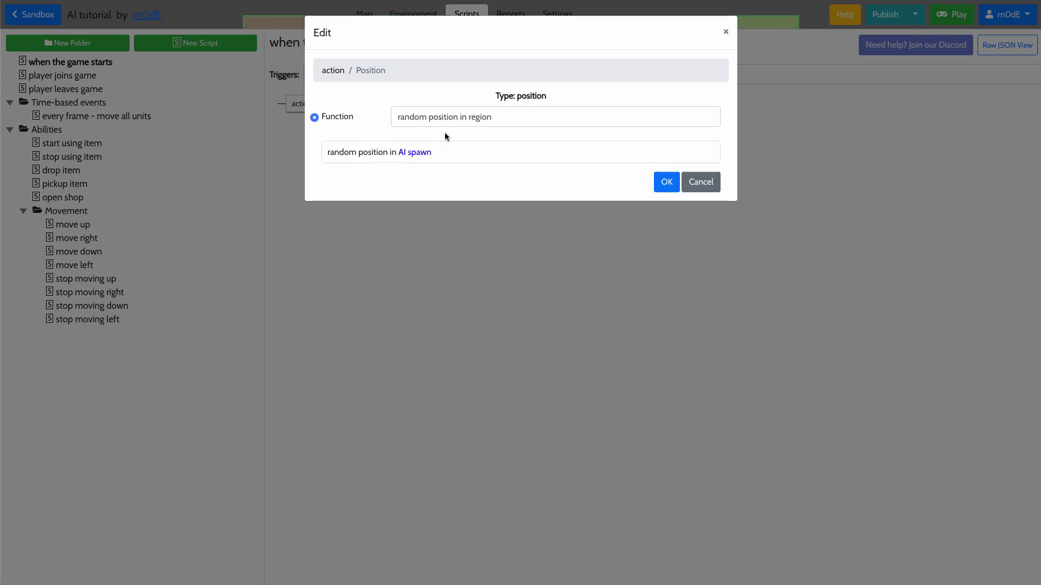
left_click(715, 239)
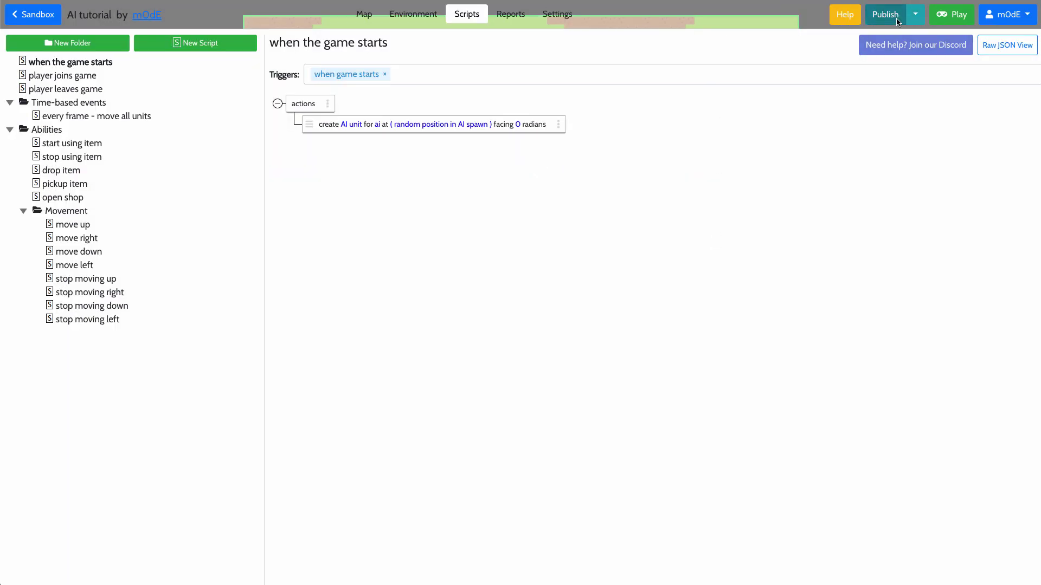
Step: Publish the game as version 0.01 and launch it
left_click(895, 20)
left_click(580, 179)
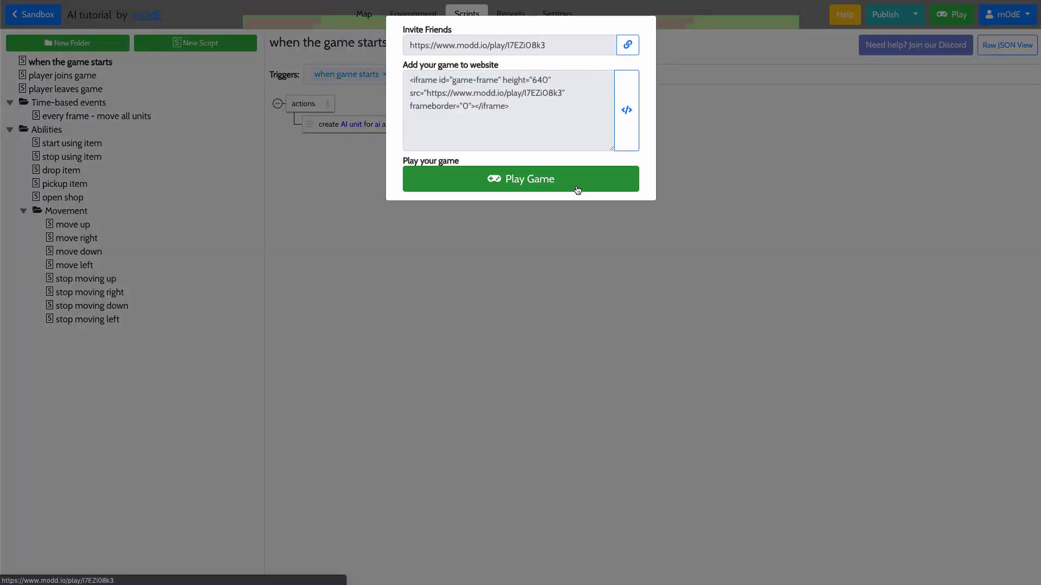
left_click(577, 189)
Step: Walk the character around the map with WASD alongside the flying AI unit
key("d")
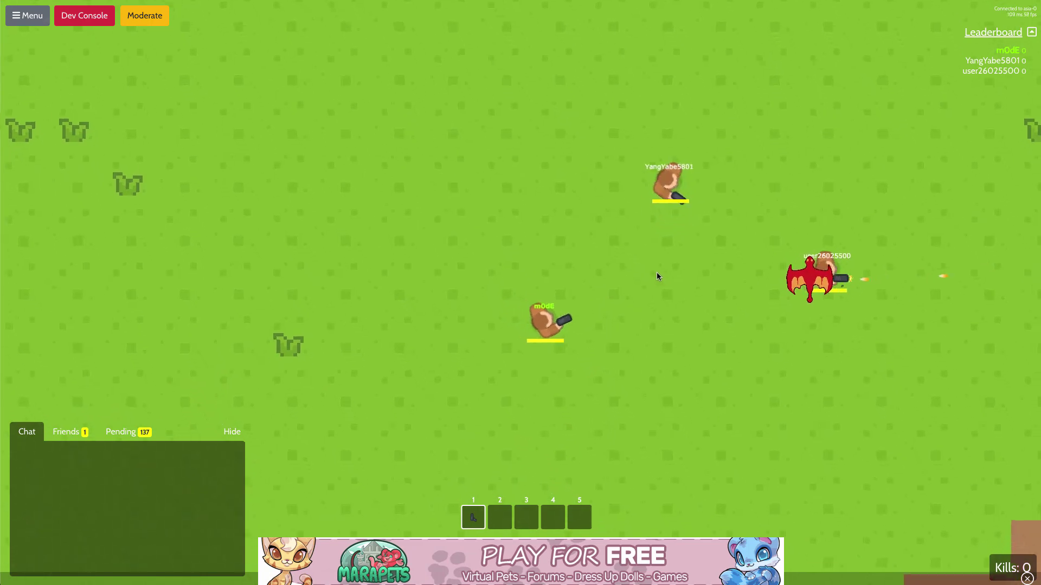
key("d")
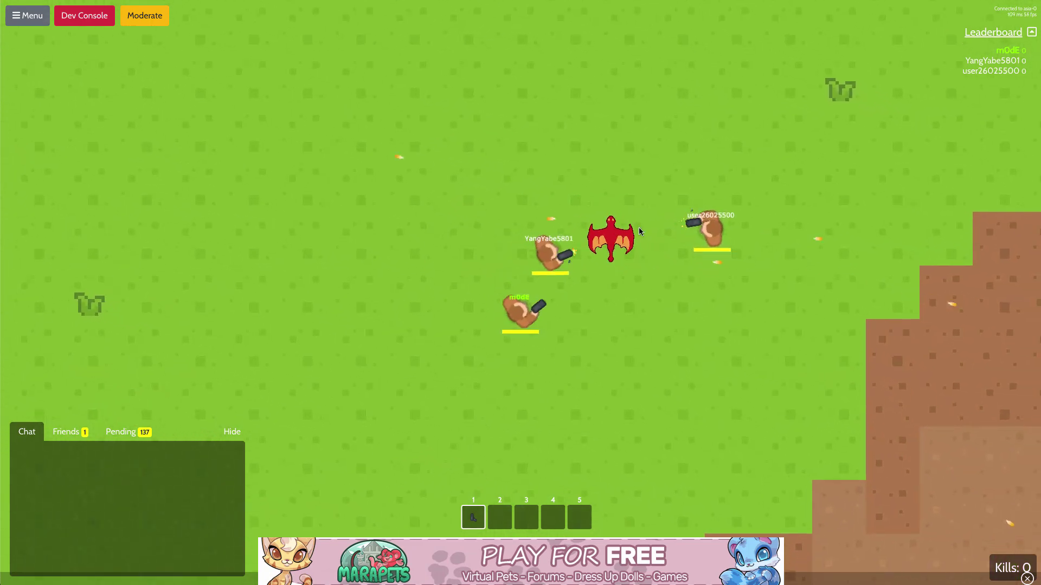
key("w")
key("d")
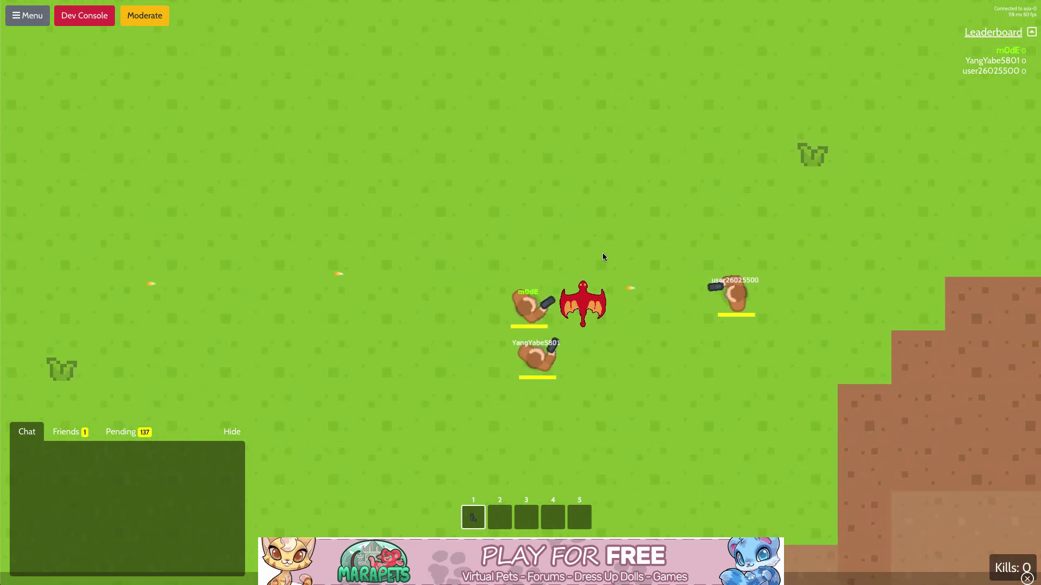
key("d")
key("s")
key("a")
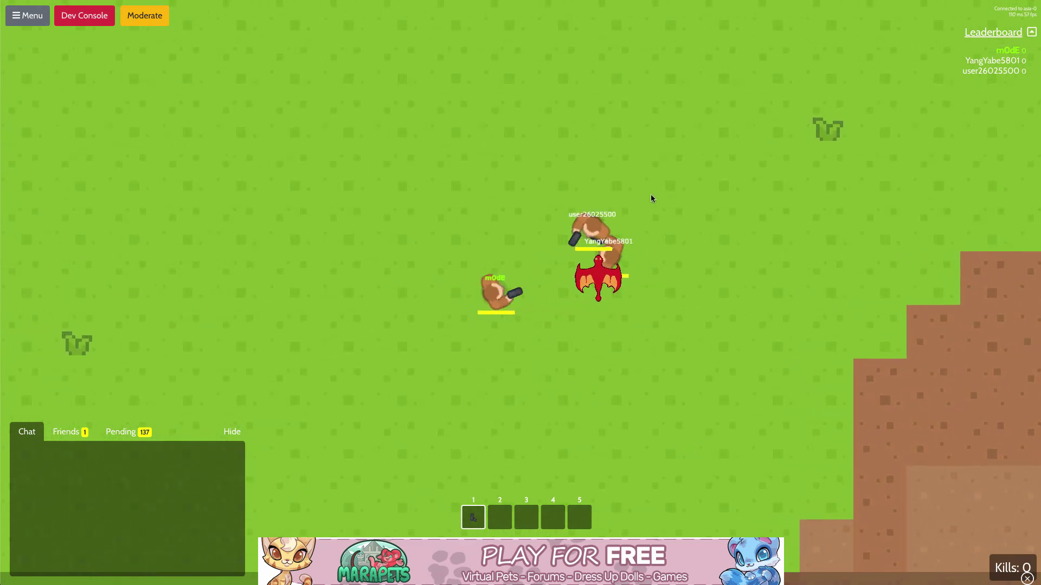
key("a")
key("s")
key("w")
key("d")
key("s")
key("a")
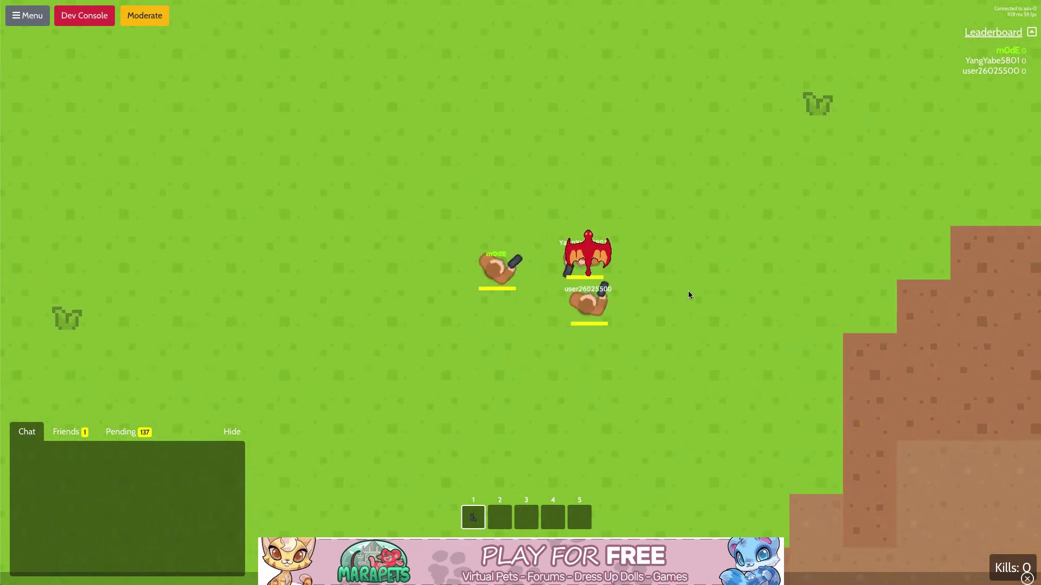
key("w")
key("a")
key("d")
key("s")
key("a")
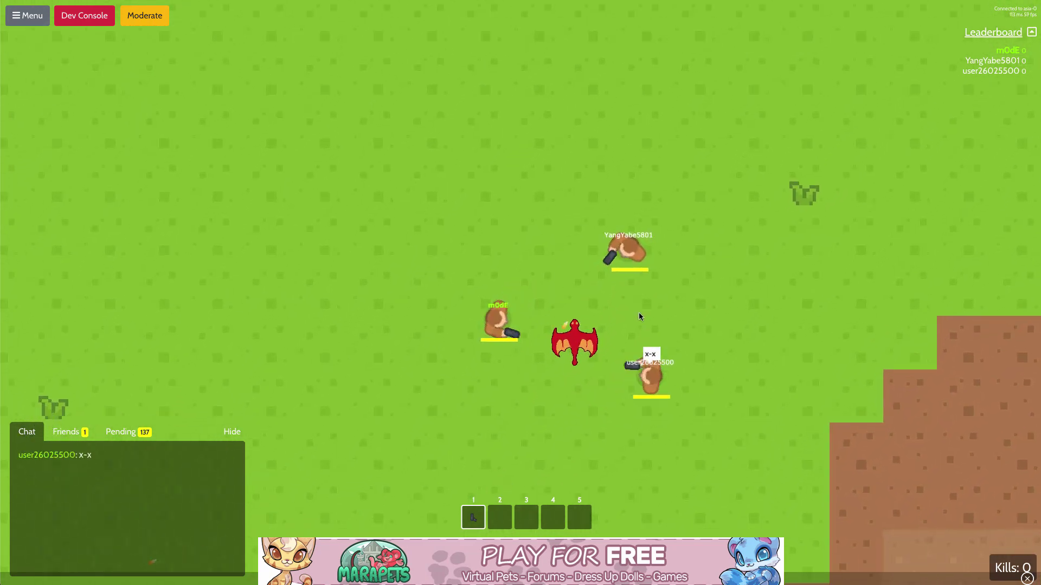
key("s")
key("a")
key("w")
key("d")
key("a")
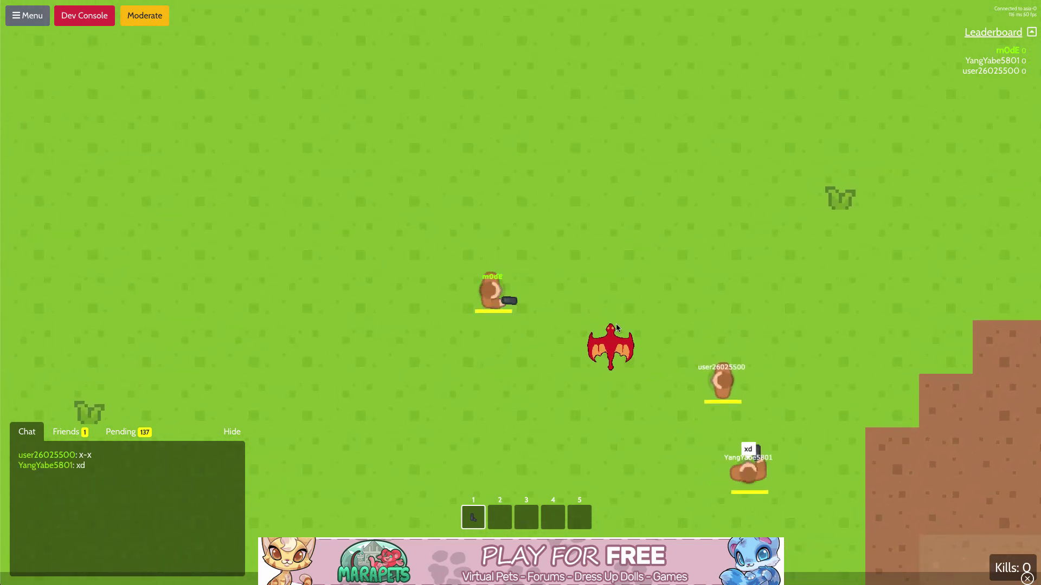
key("s")
key("d")
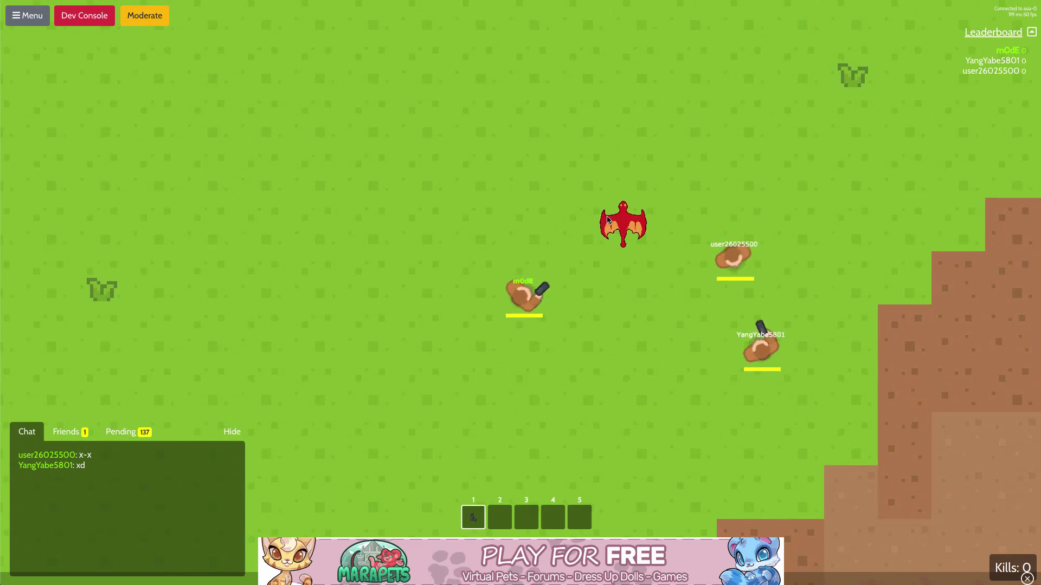
key("w")
key("a")
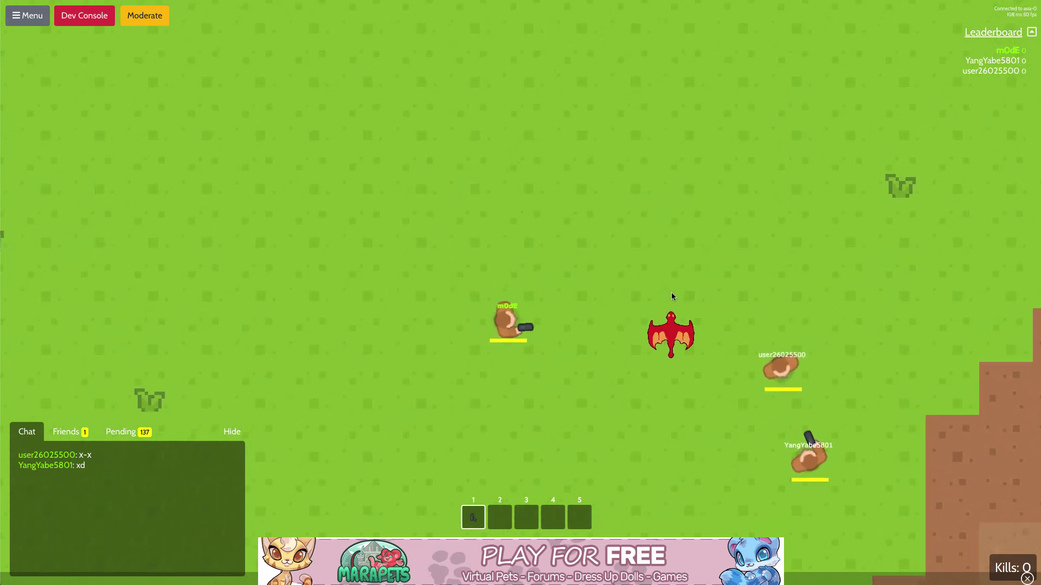
key("s")
key("d")
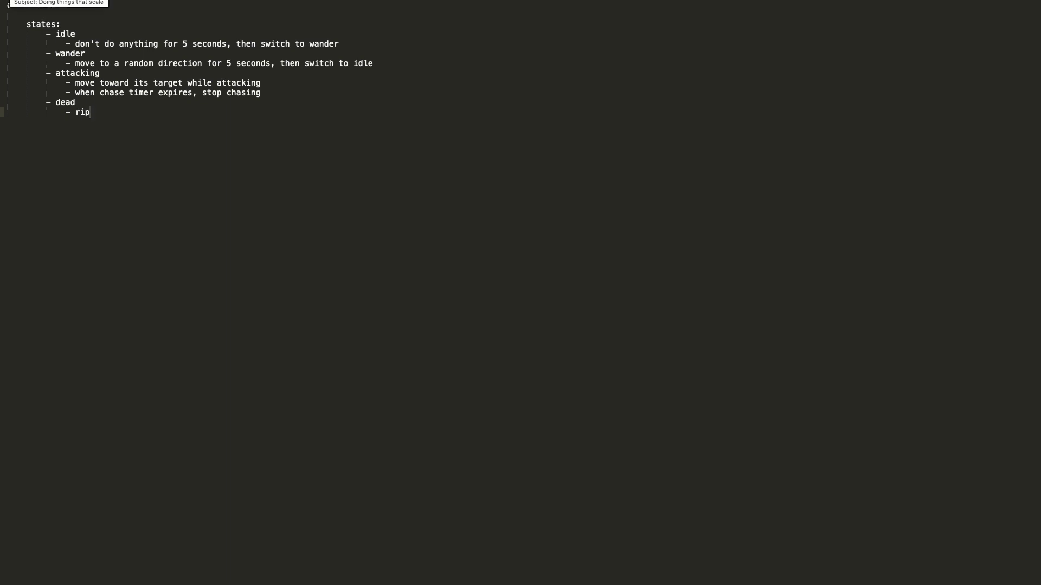
Step: Select the 'ai tutorial:' and 'states:' note lines, then switch to Chrome
left_click_drag(8, 8, 80, 29)
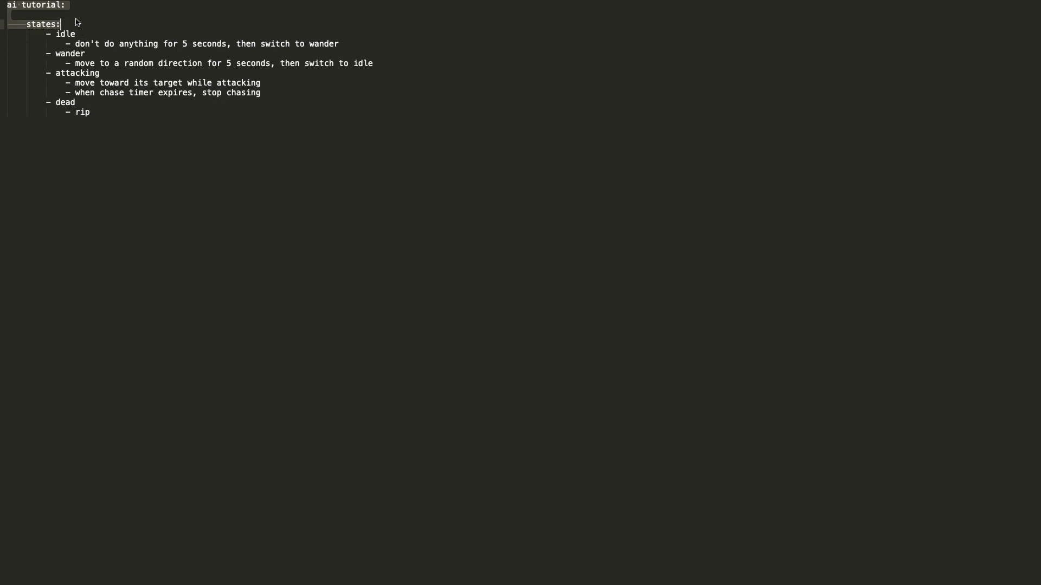
key("super+Tab")
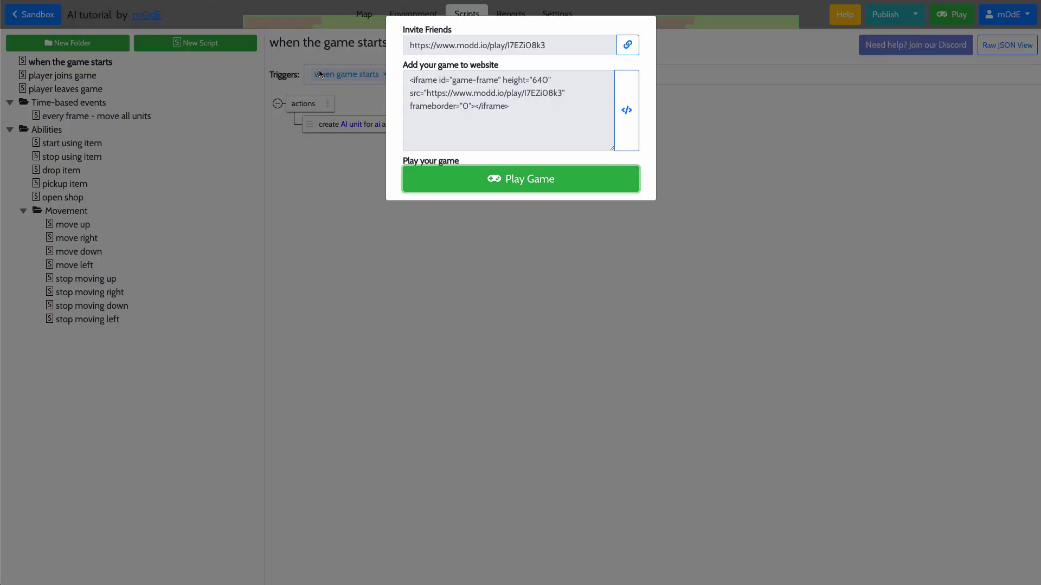
Step: Dismiss Invite Friends and open the AI unit type from the Environment unit types
left_click(372, 182)
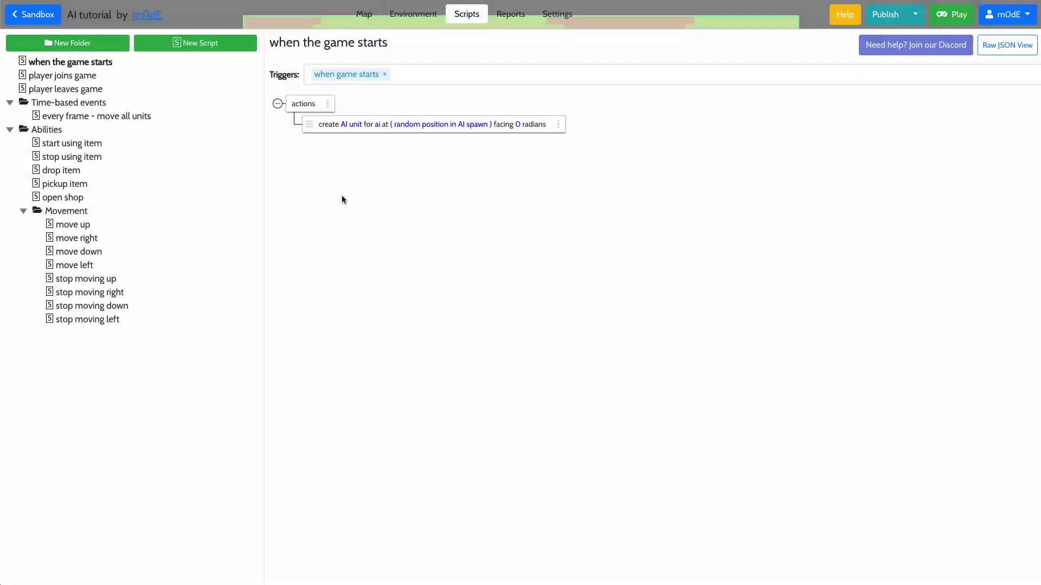
left_click(404, 19)
left_click(428, 104)
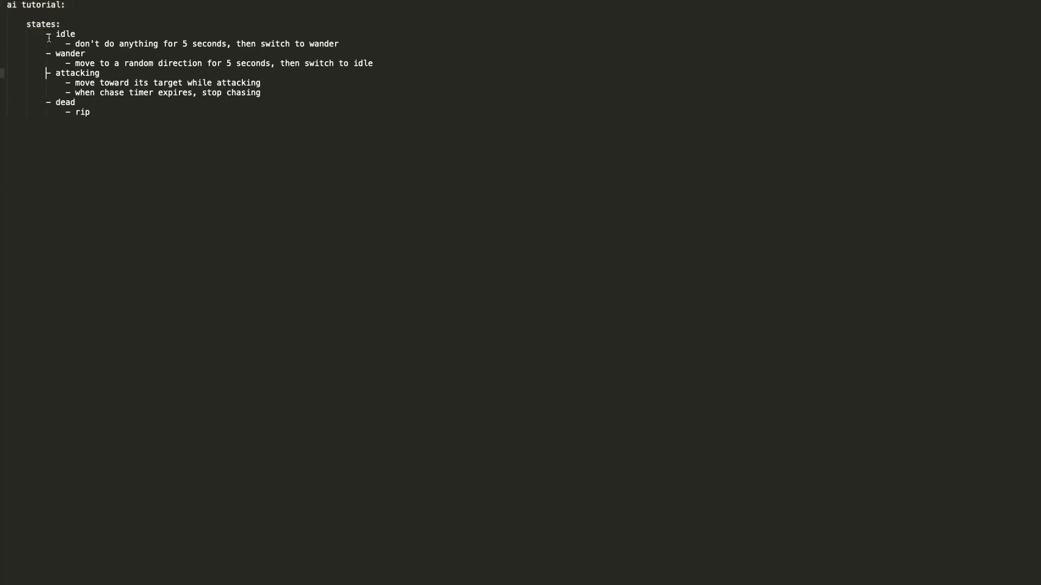
Step: Read through the idle and wander state notes, including idle switching to wander
left_click_drag(46, 34, 355, 43)
left_click(128, 44)
key("alt+Right")
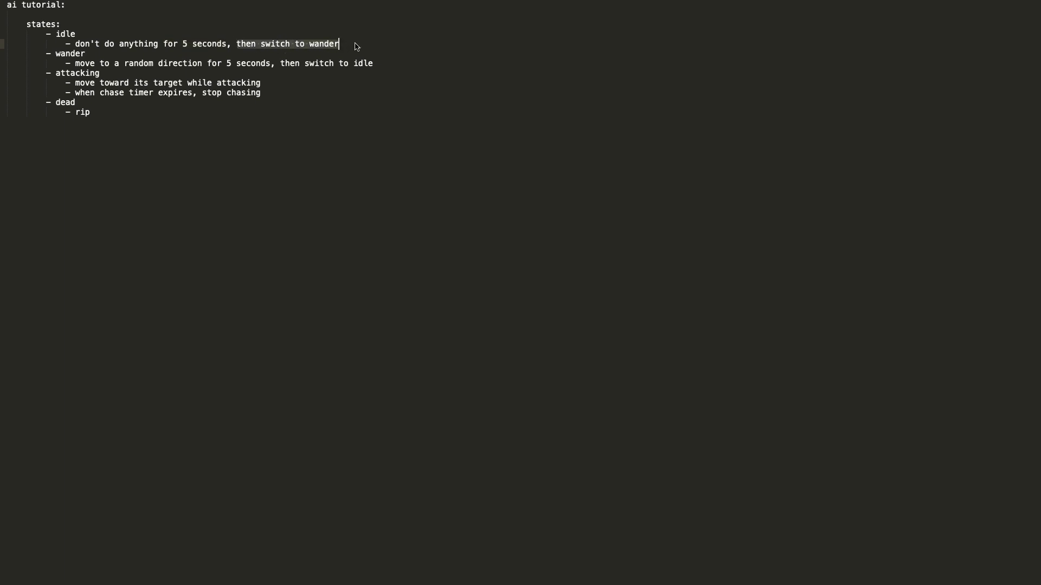
left_click(355, 44)
left_click_drag(47, 54, 378, 64)
left_click(114, 54)
left_click(107, 44)
left_click_drag(61, 34, 139, 64)
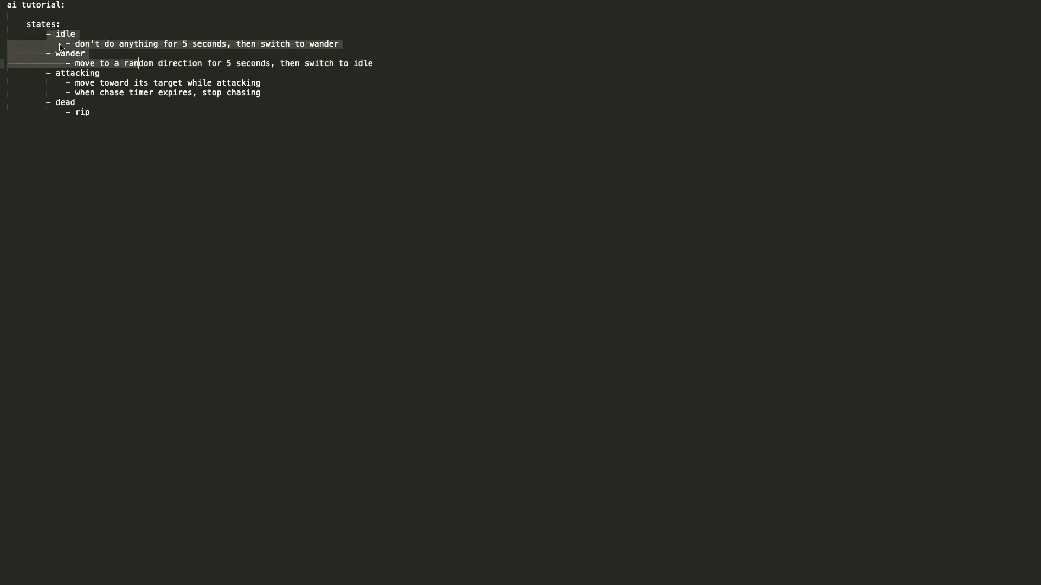
left_click(125, 58)
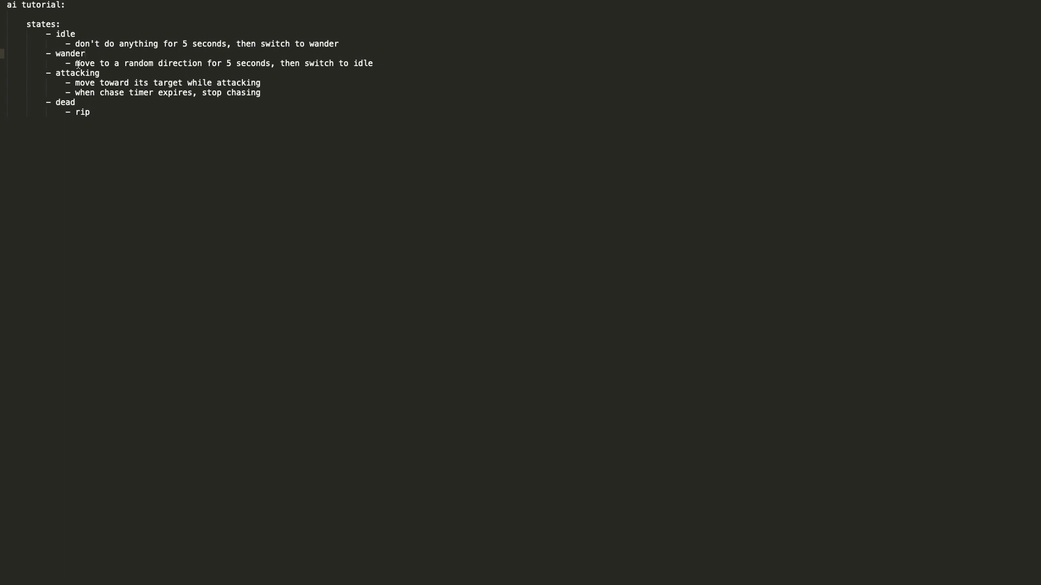
Step: Review the attacking, chase timer and dead notes, then open the AI unit's states list
left_click_drag(43, 74, 117, 75)
left_click(64, 94)
left_click_drag(46, 102, 77, 102)
left_click(57, 112)
left_click_drag(44, 35, 46, 72)
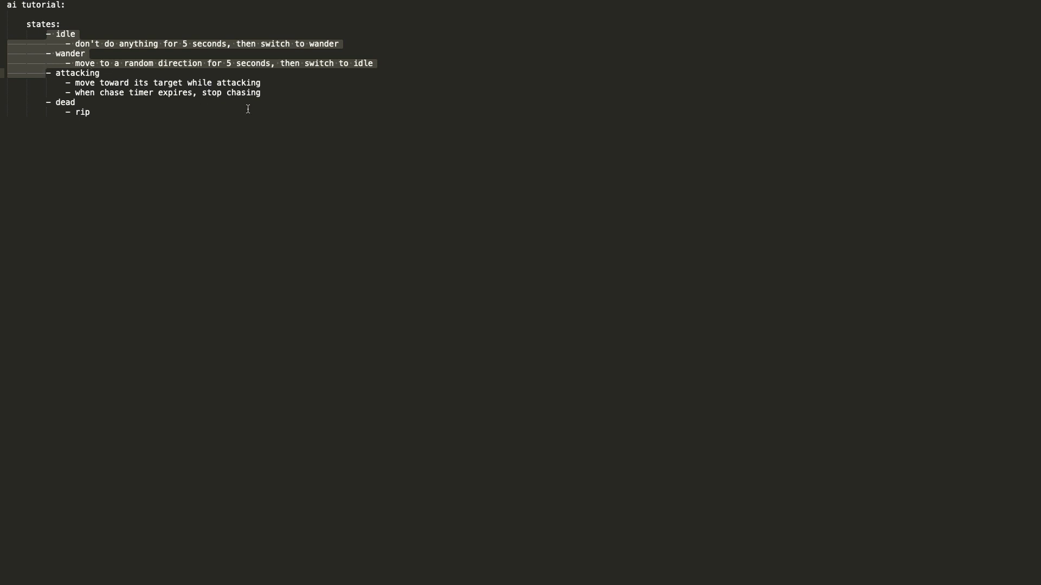
left_click(379, 124)
key("super+Tab")
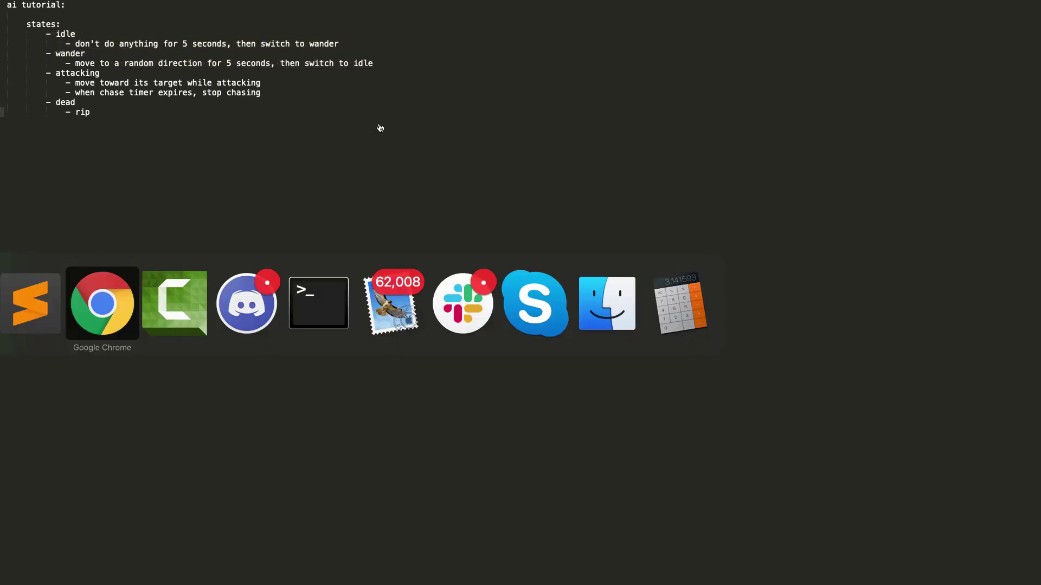
left_click(523, 215)
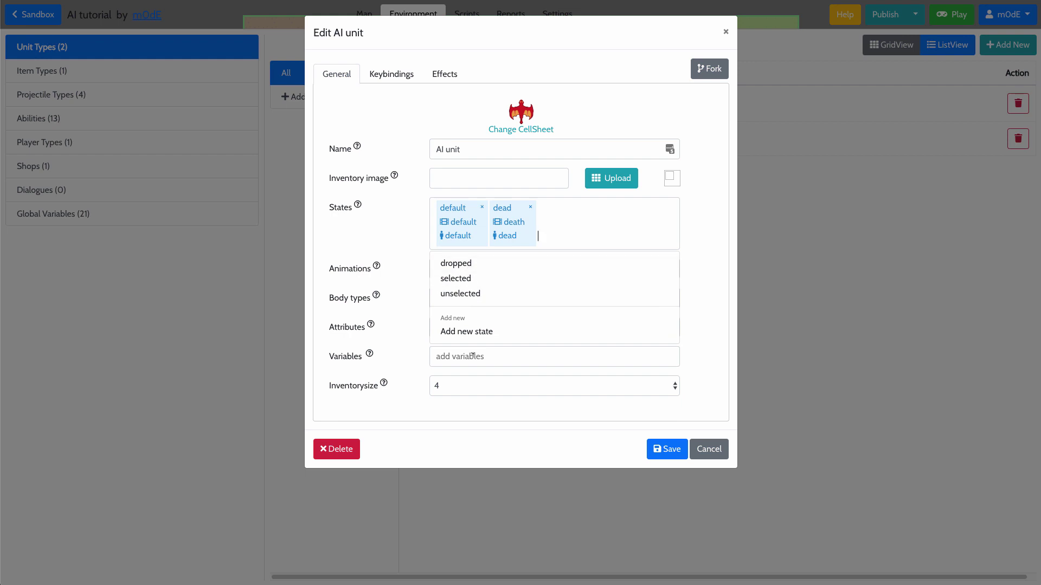
Step: Create a state named 'idle' with the default animation and default body, and save it
left_click(470, 337)
left_click(454, 105)
type("idle")
key("Tab")
left_click(453, 127)
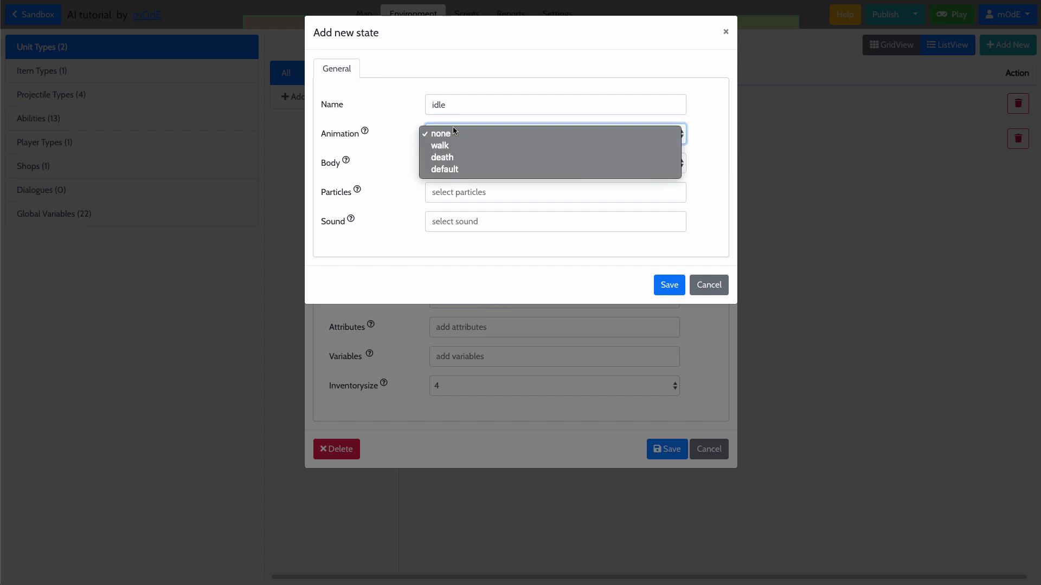
left_click(454, 170)
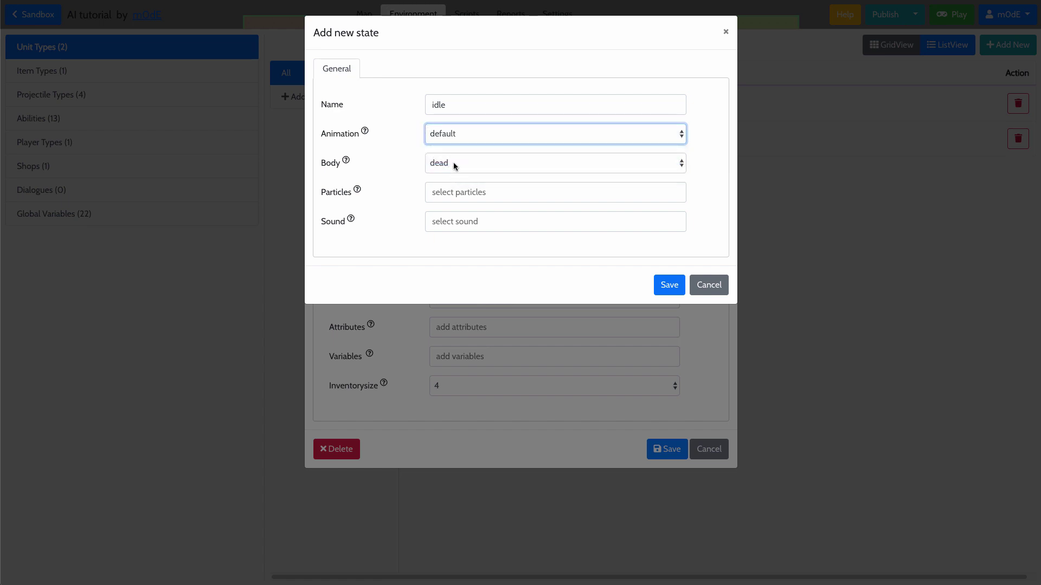
left_click(453, 163)
left_click(454, 174)
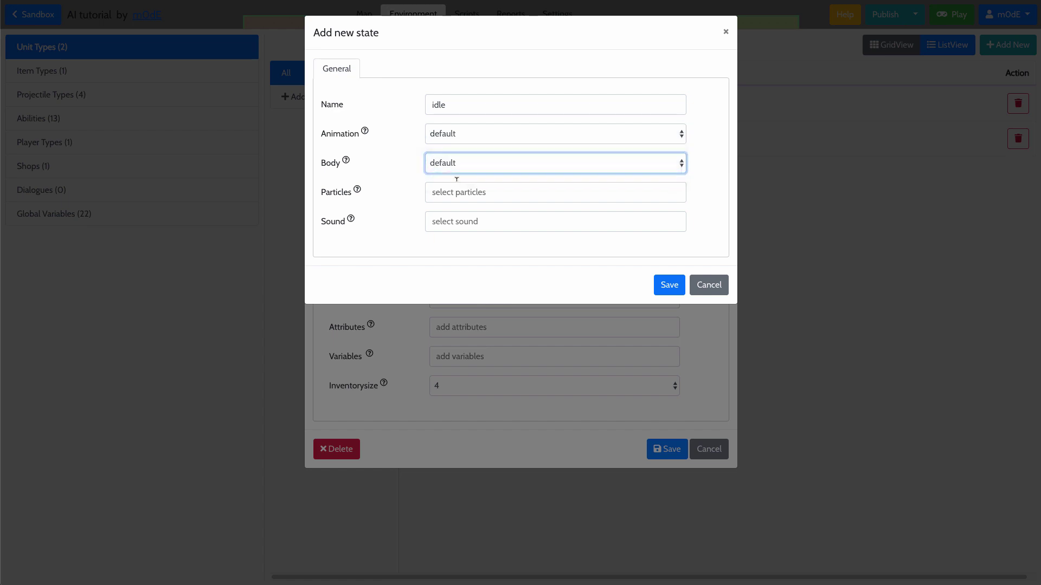
left_click(672, 288)
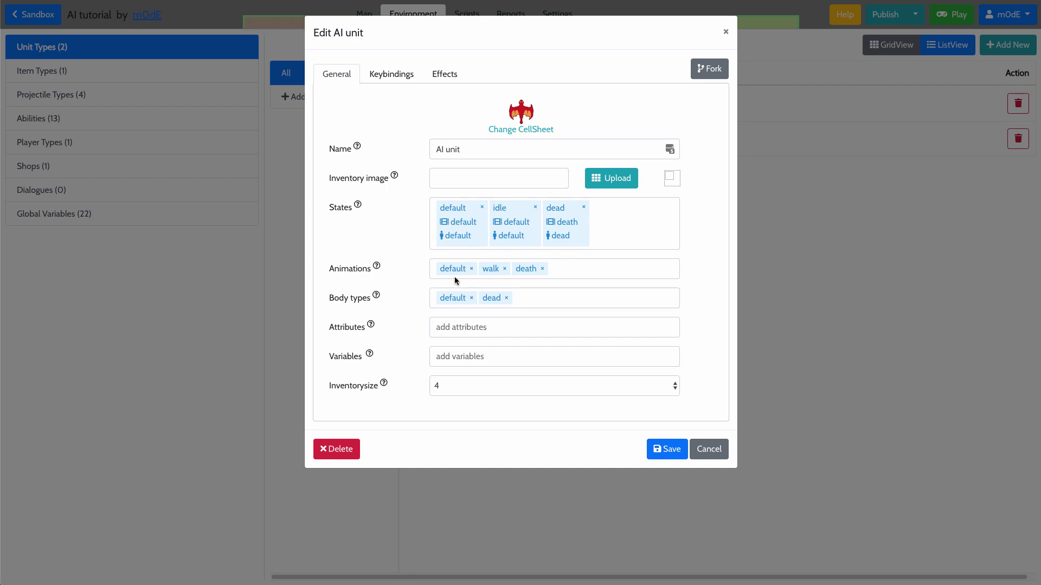
Step: Create a state named 'wander' with the default animation and default body, and save it
left_click(655, 214)
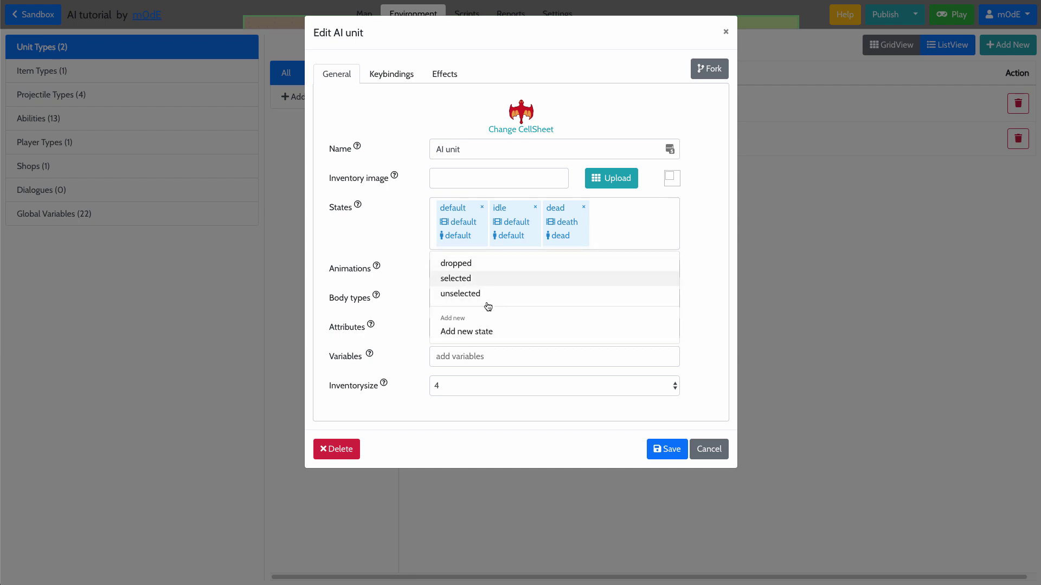
left_click(486, 332)
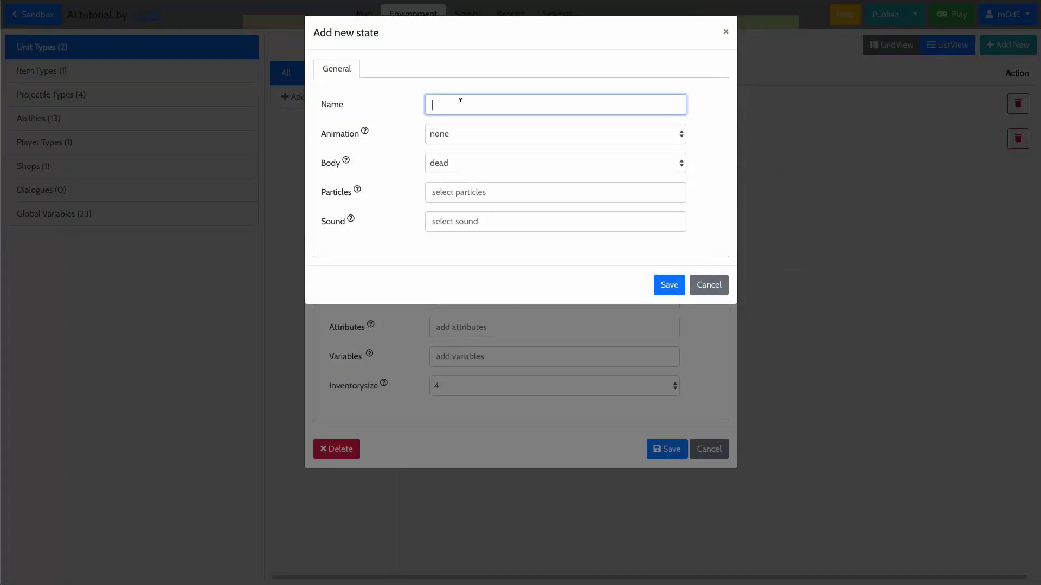
type("wander")
key("Tab")
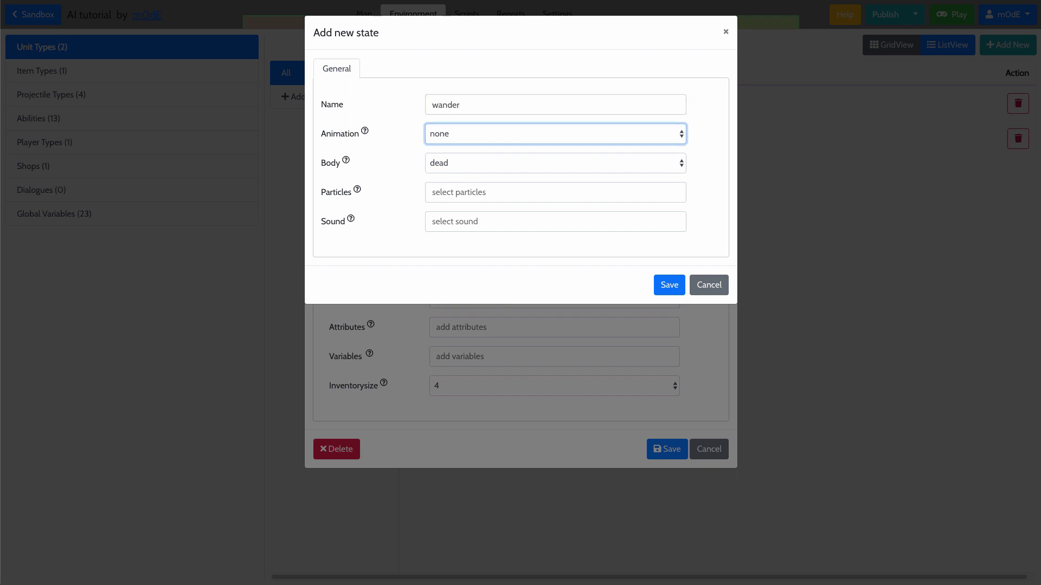
left_click(471, 135)
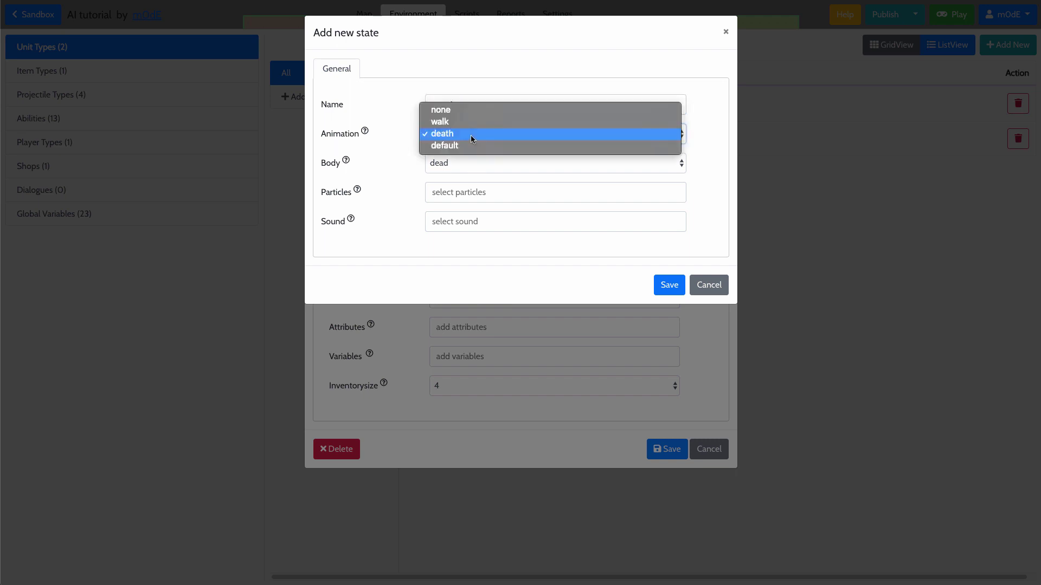
left_click(470, 142)
left_click(470, 161)
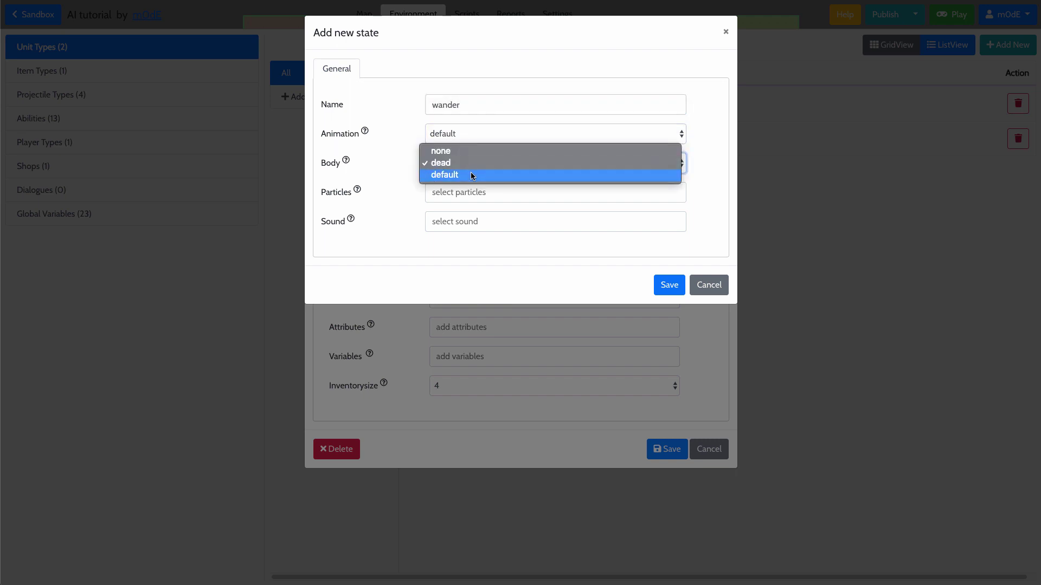
left_click(470, 173)
left_click(657, 287)
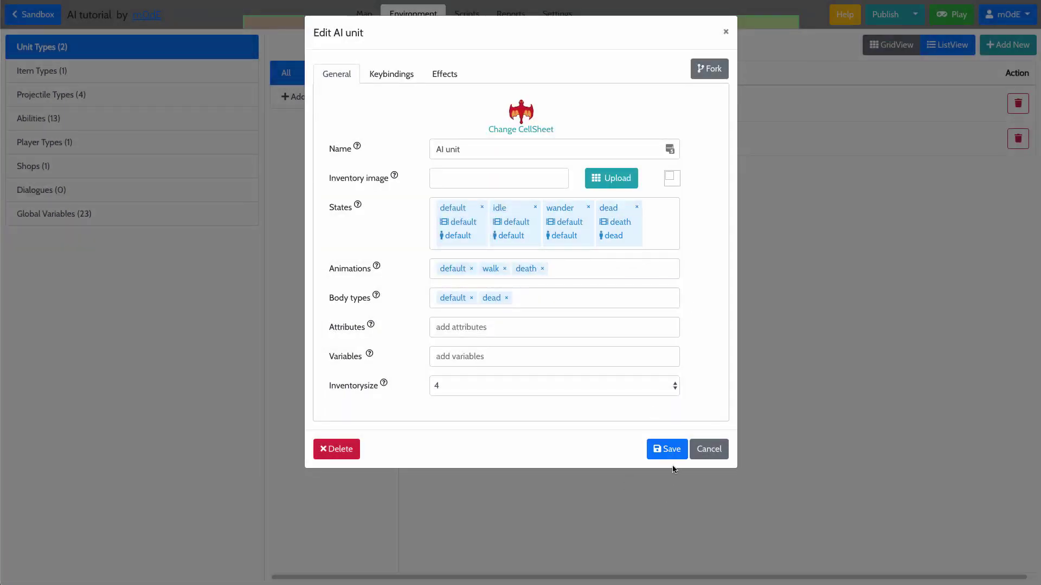
left_click(460, 321)
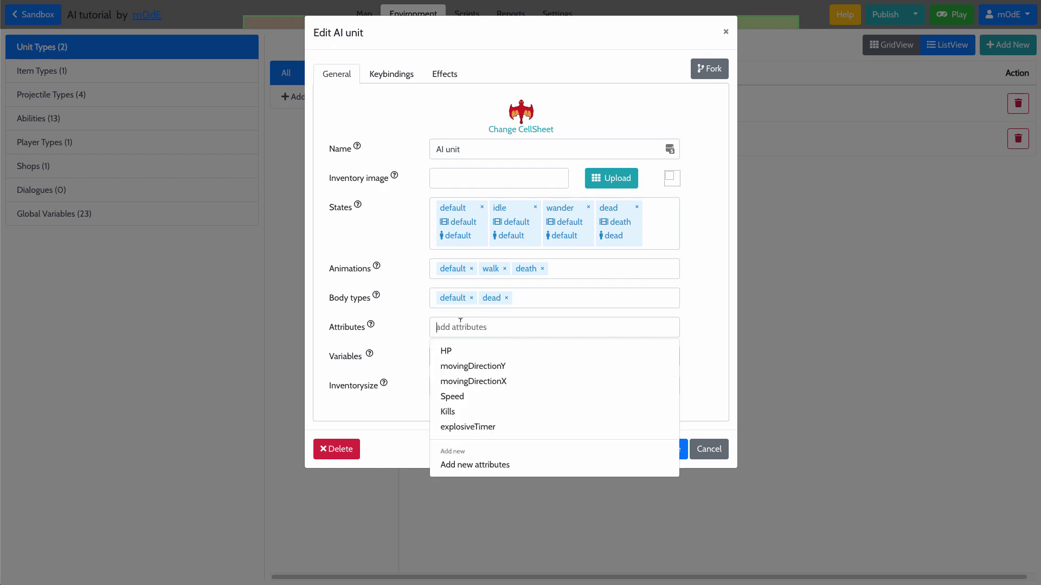
Step: Create a new unit attribute named 'aiTimer' with regenerate speed -1
left_click(475, 465)
triple_click(512, 69)
type("ai")
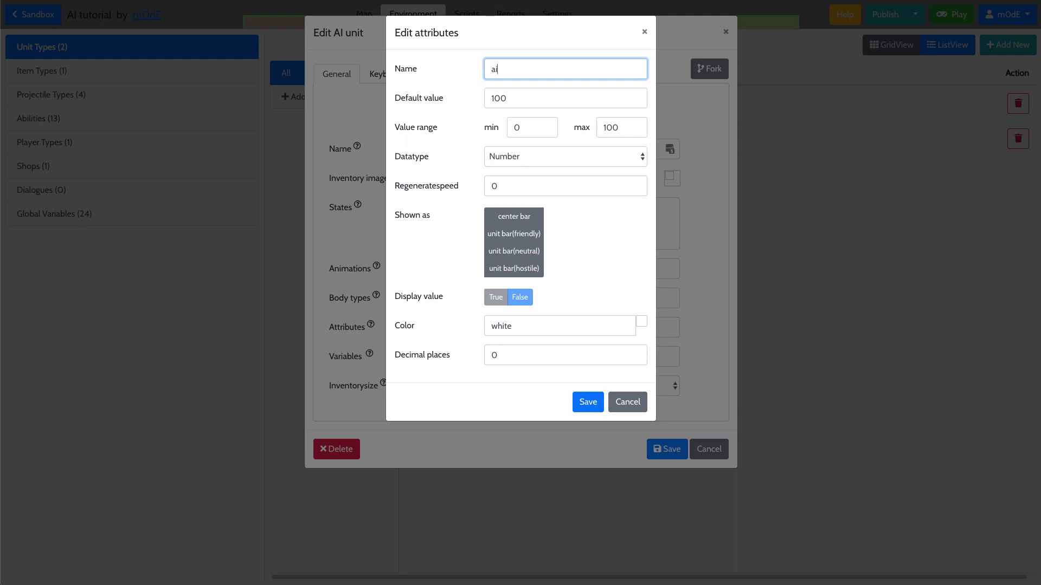
type("Timer")
left_click(542, 102)
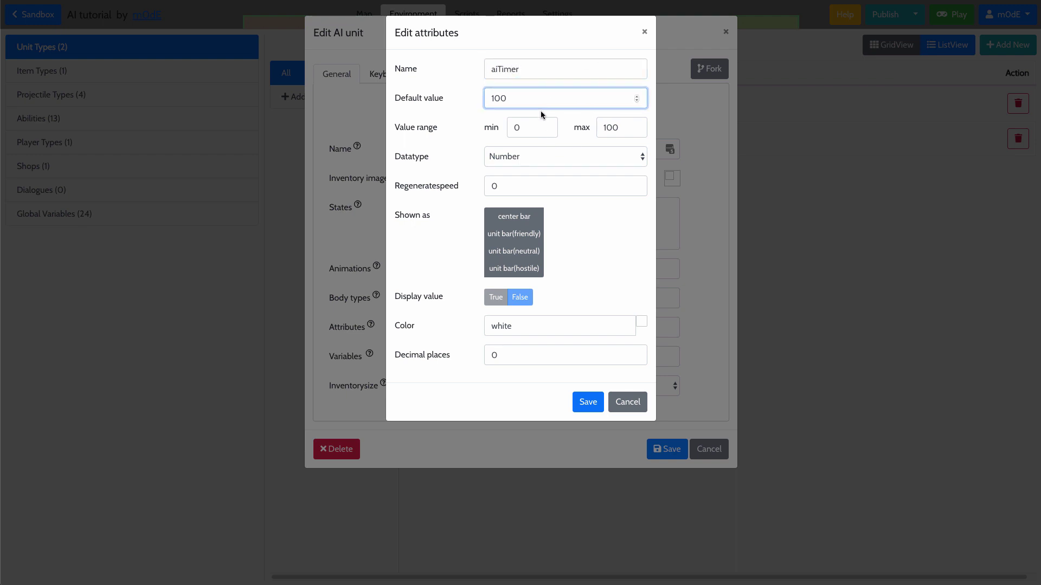
left_click(529, 179)
key("BackSpace")
type("-1")
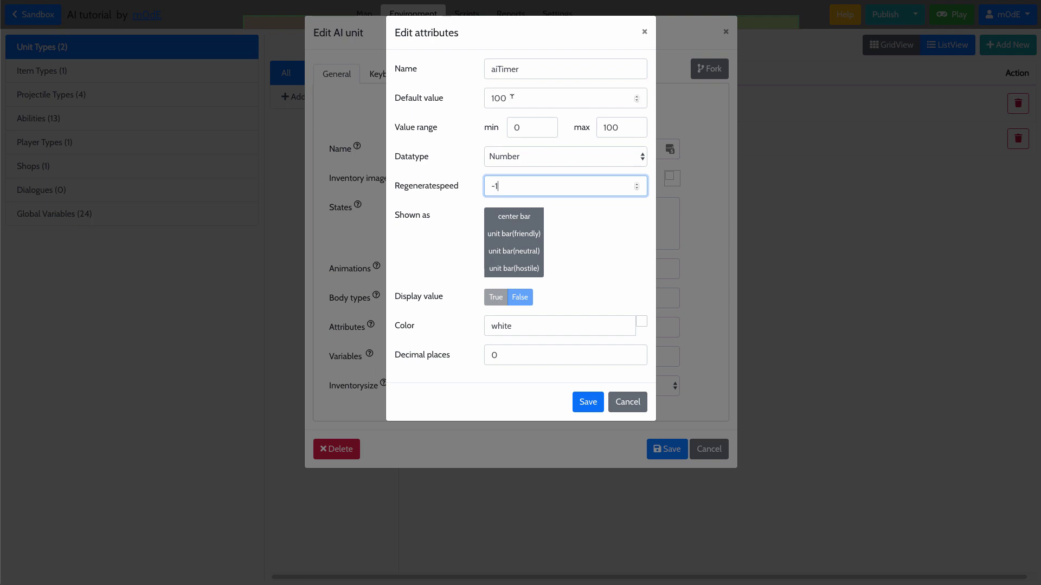
Step: Change the aiTimer default value to 20, then save the attribute and the AI unit
left_click(530, 127)
left_click_drag(490, 98, 521, 96)
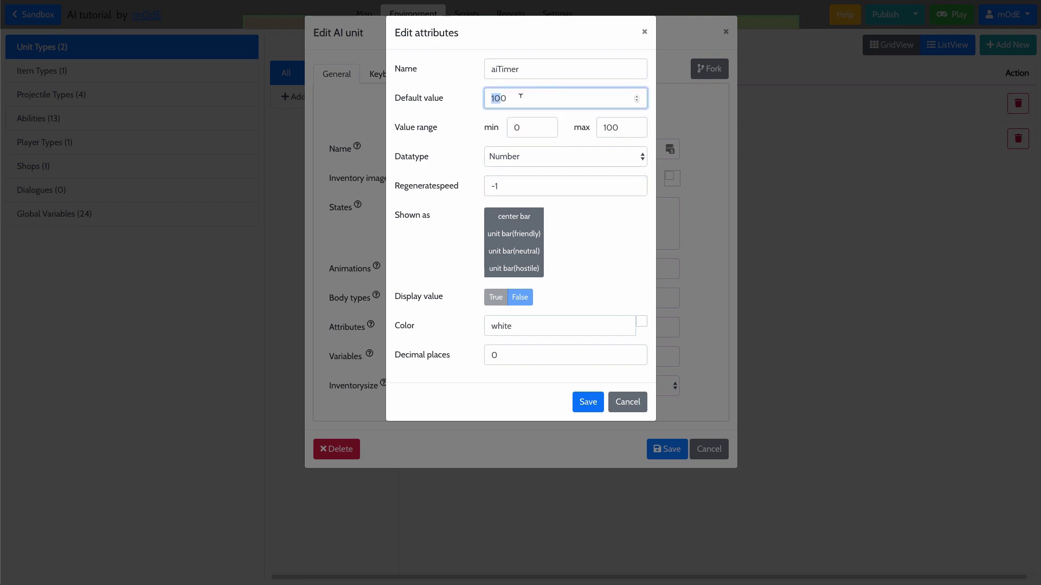
type("20")
left_click_drag(490, 97, 512, 97)
left_click(522, 99)
left_click_drag(510, 186, 478, 182)
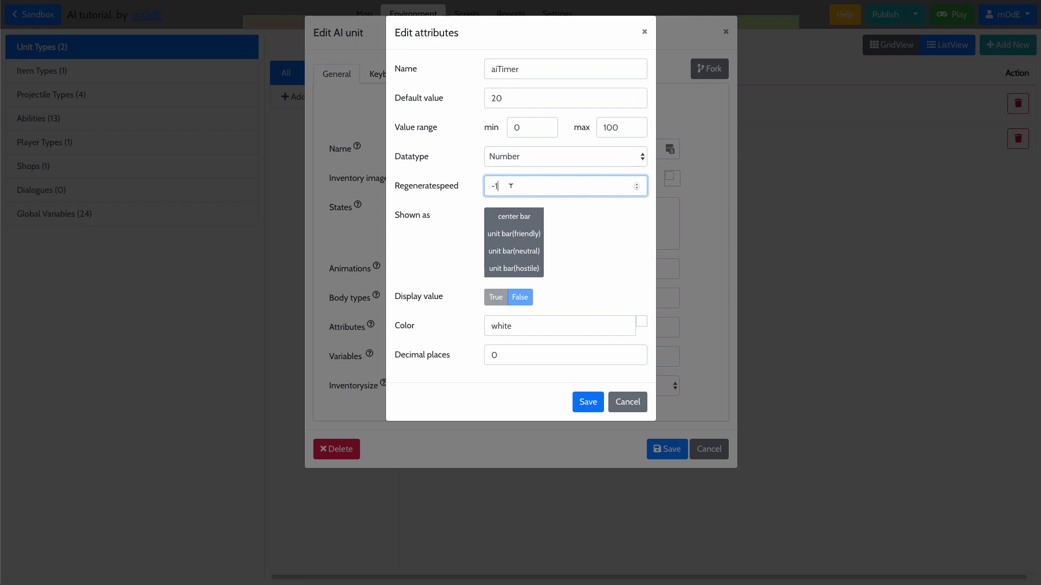
left_click_drag(507, 98, 459, 96)
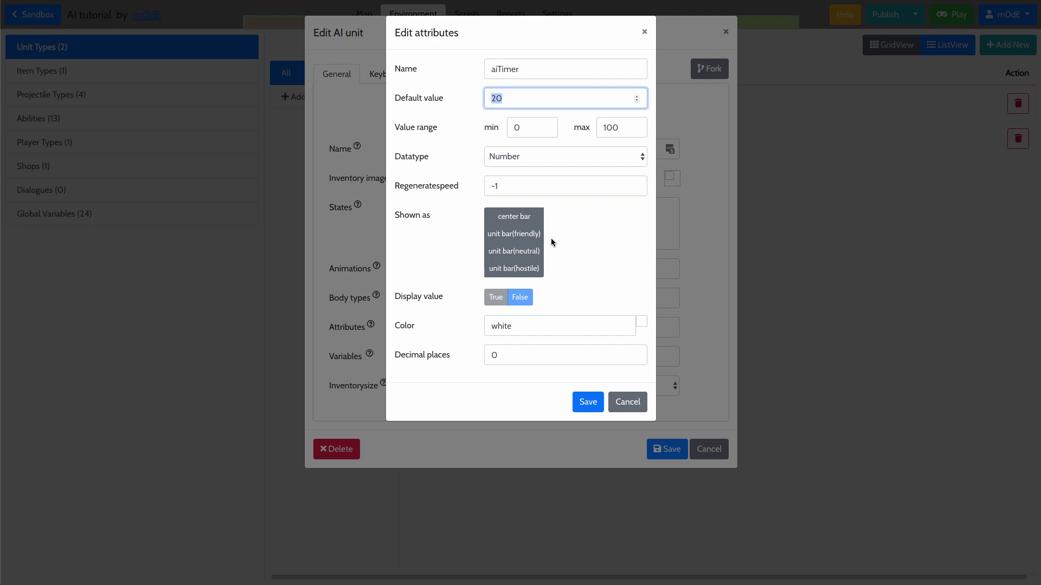
left_click(526, 126)
left_click(588, 402)
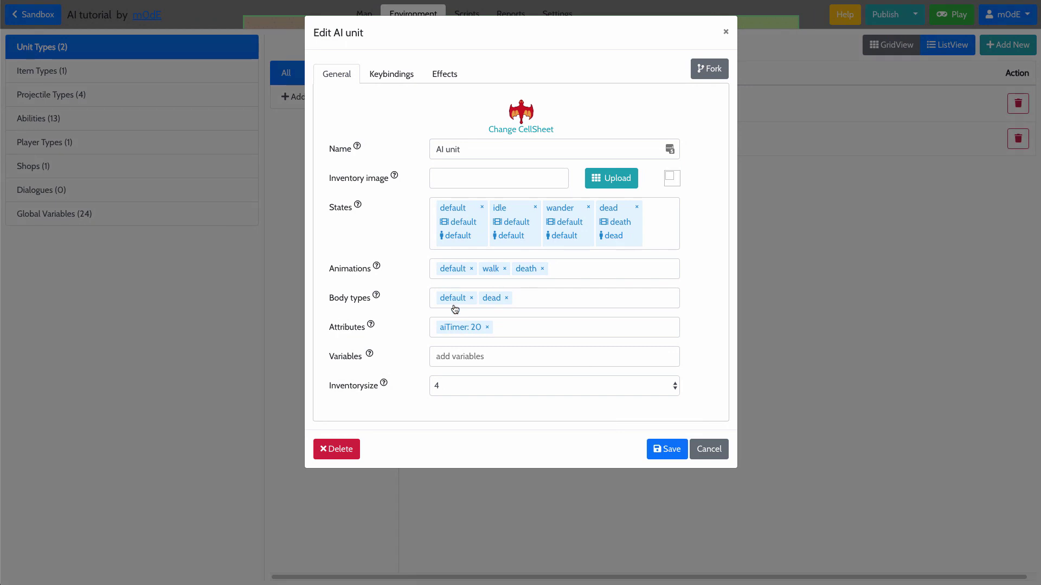
left_click(670, 454)
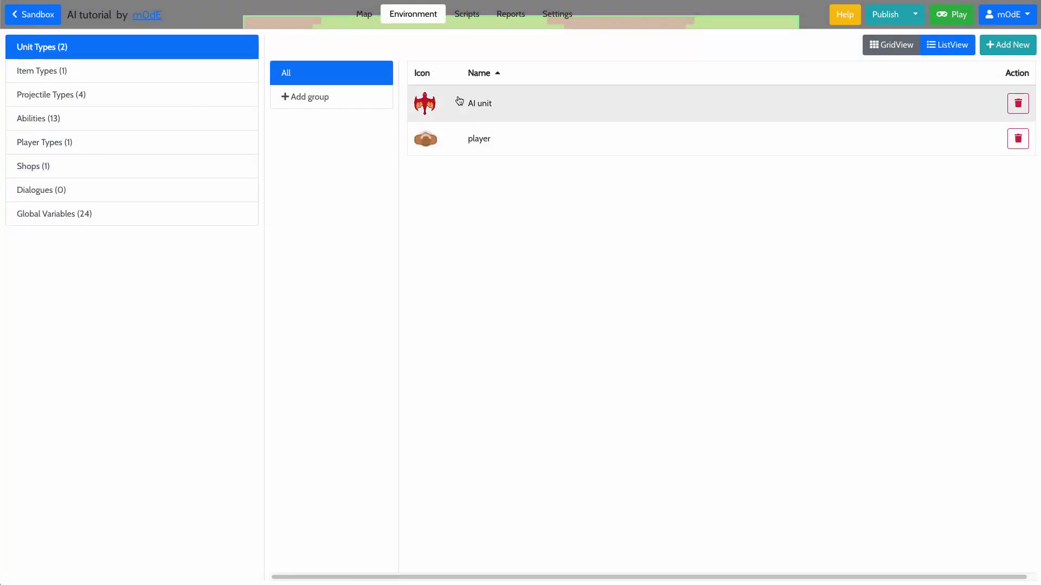
Step: In the game's scripts, add a new script folder named 'Unit events'
left_click(465, 16)
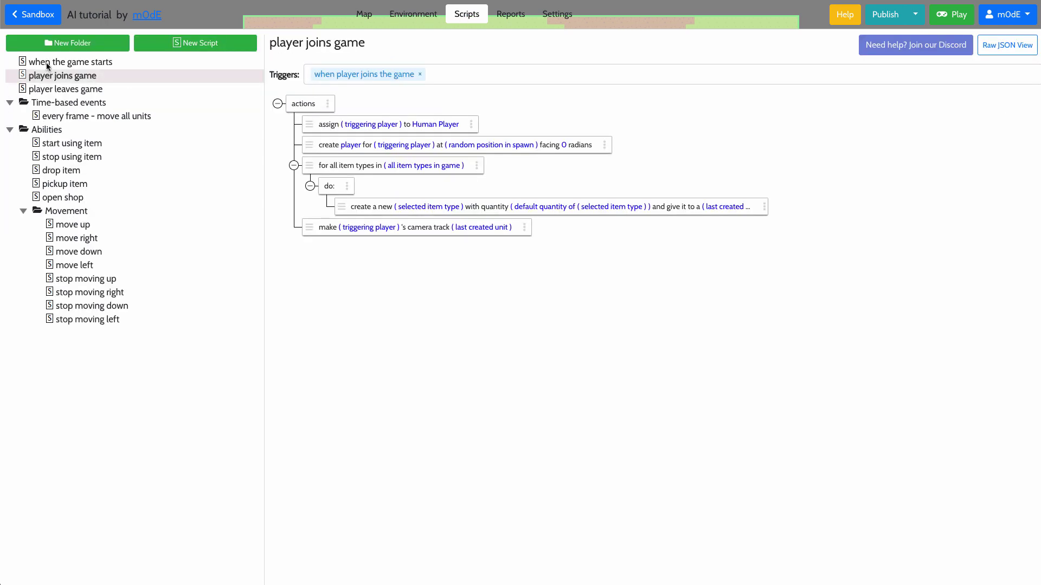
left_click(115, 75)
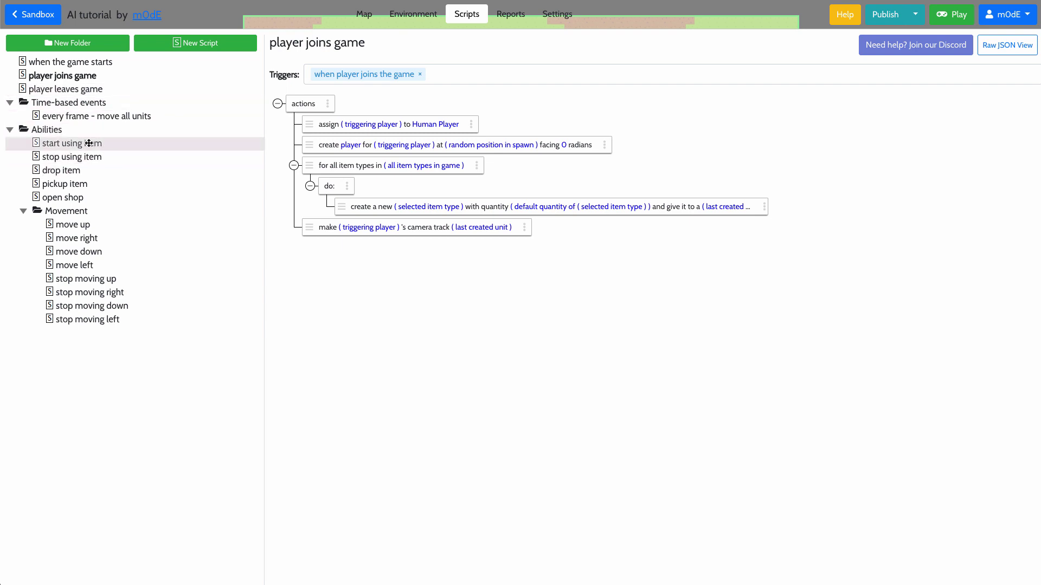
right_click(103, 104)
left_click(141, 156)
triple_click(407, 83)
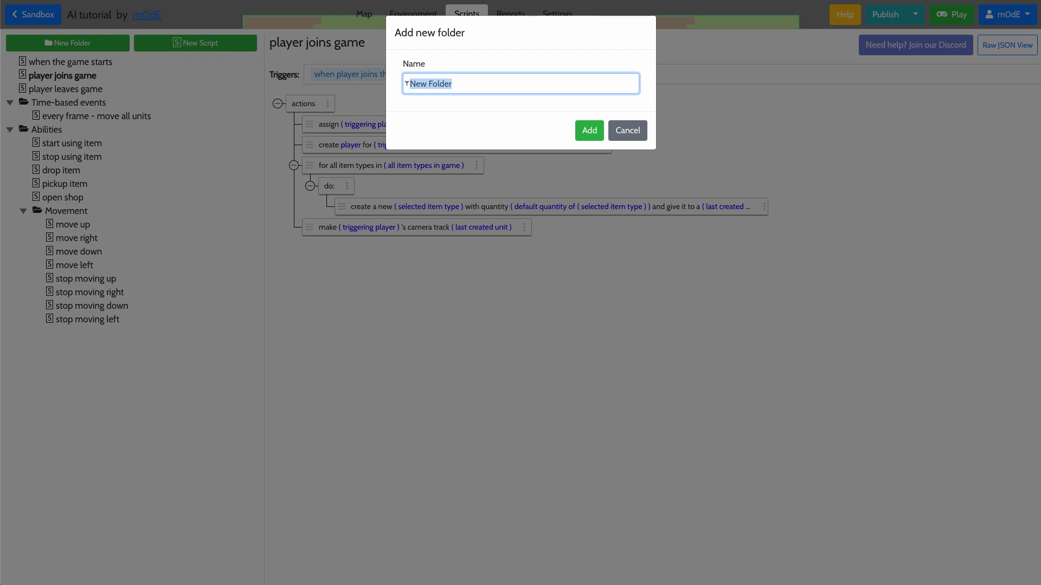
type("Unit events")
key("Return")
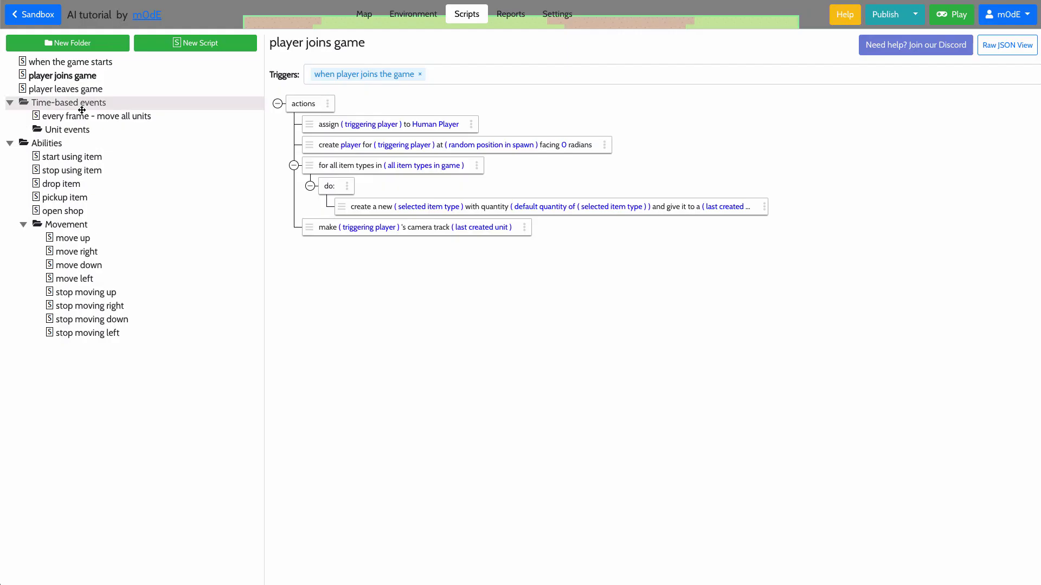
Step: Move Unit events to the top level of the script tree and add a new script inside it
left_click_drag(54, 129, 50, 131)
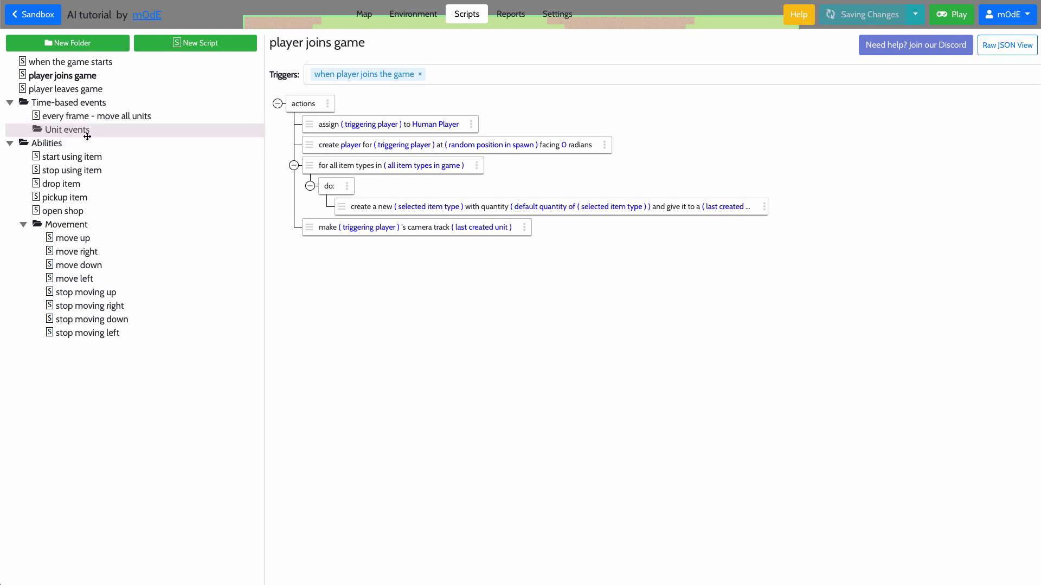
right_click(73, 133)
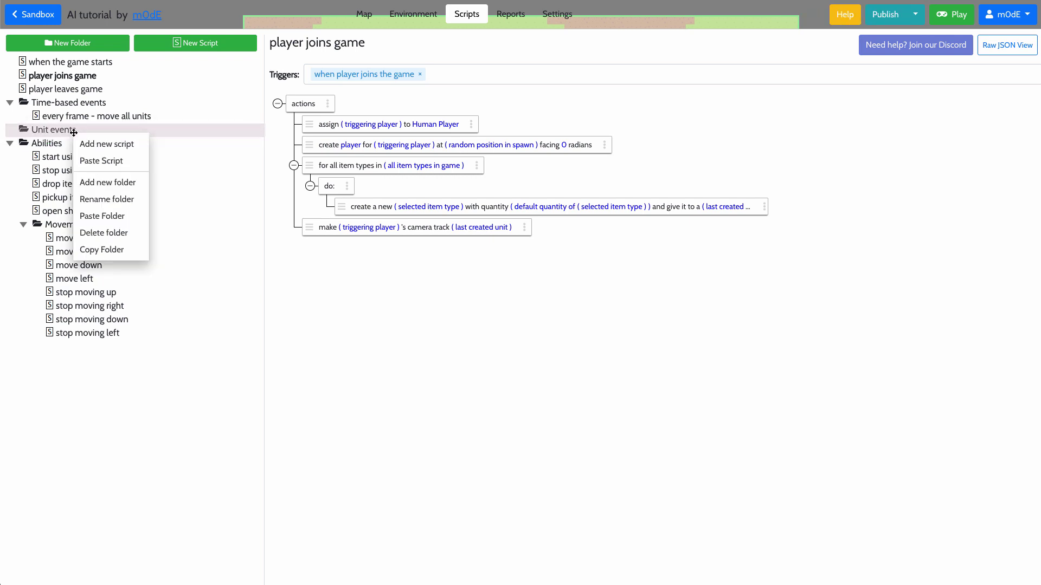
left_click(106, 142)
Step: Rename the new script to 'AI timer expires'
left_click(221, 144)
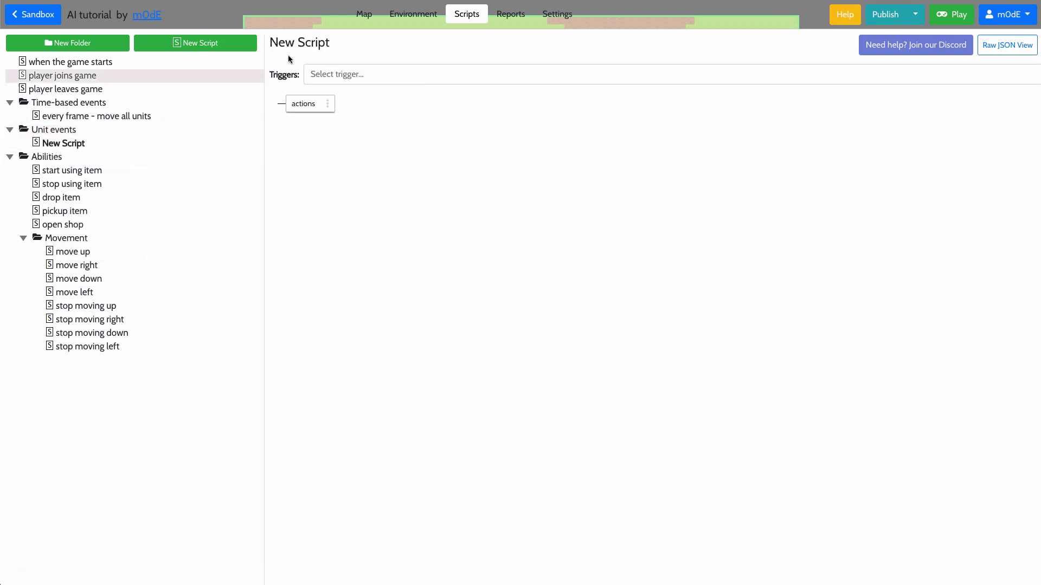
left_click(449, 38)
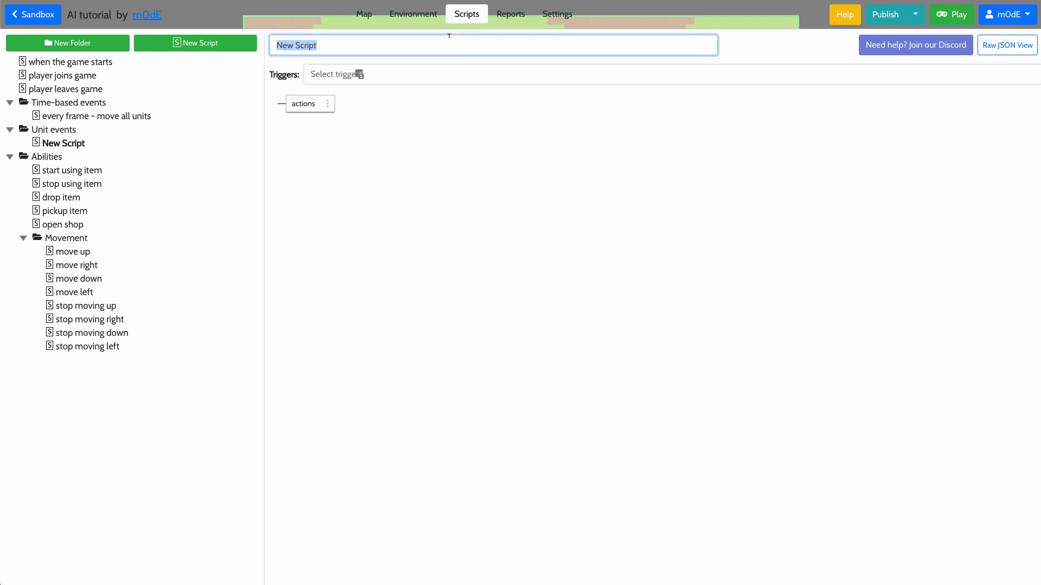
type("AI timer expires")
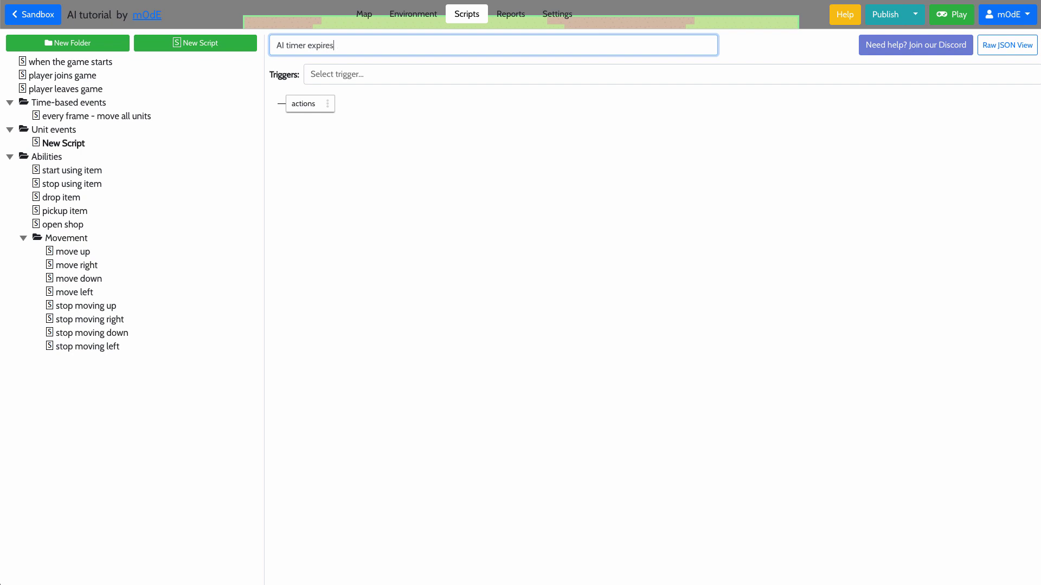
key("Return")
Step: Set the script's trigger to when a unit's attribute becomes 0 or less
left_click(424, 75)
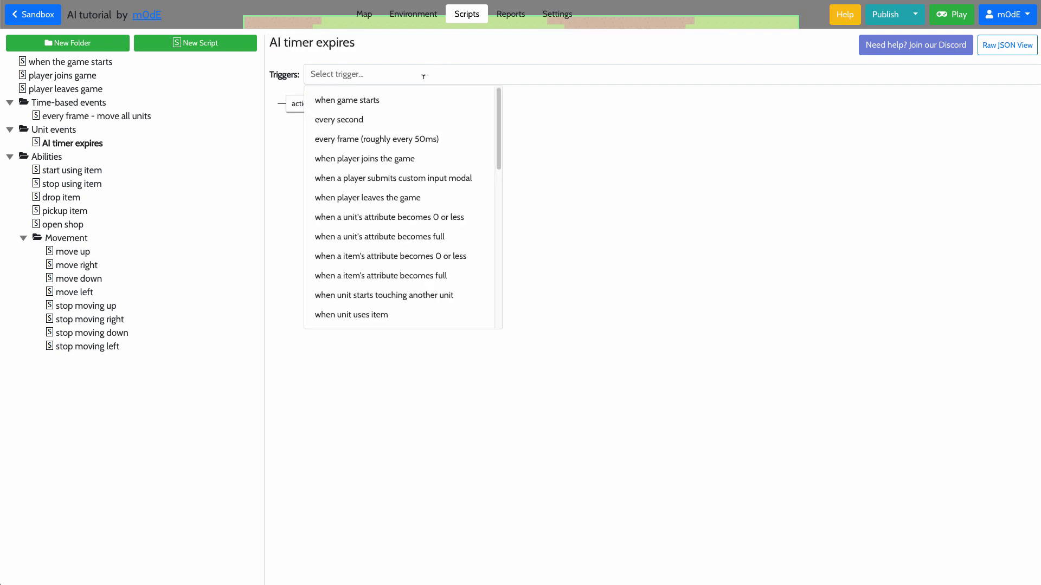
type("s")
key("BackSpace")
type("attr")
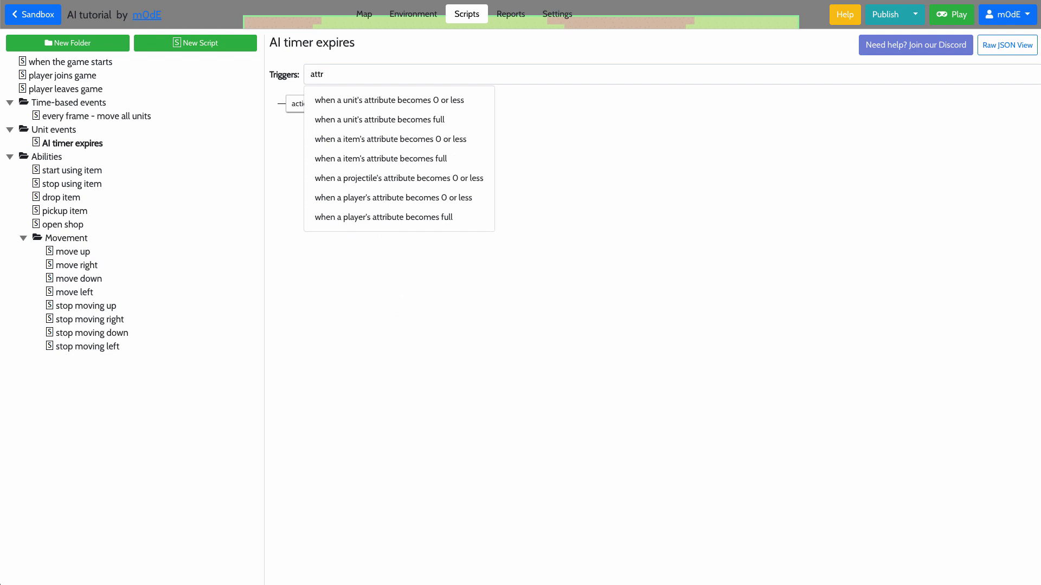
left_click(406, 104)
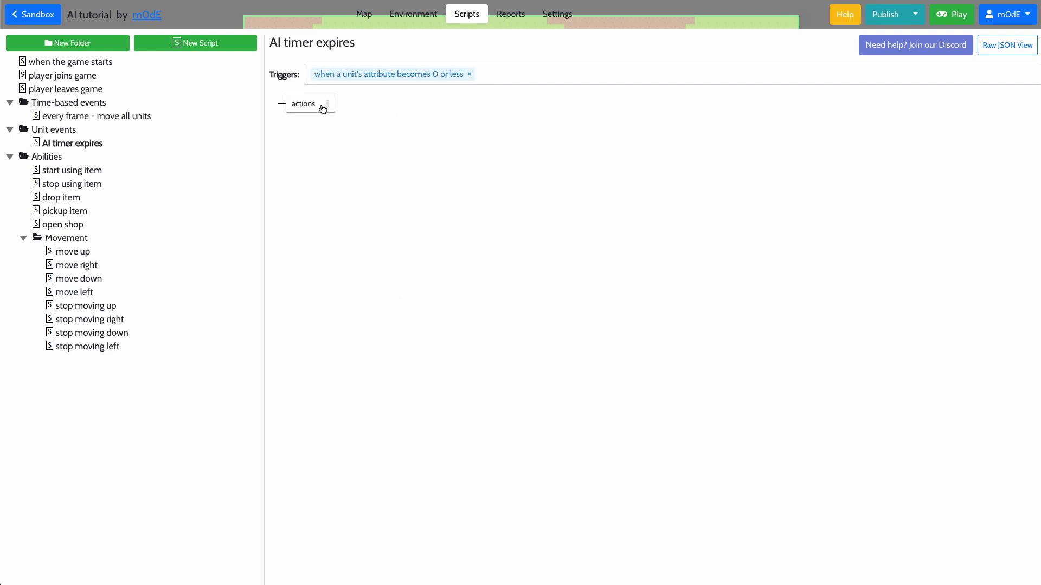
left_click(325, 106)
Step: Add an if / else / then action whose condition is a Unit Type Comparison
left_click(347, 113)
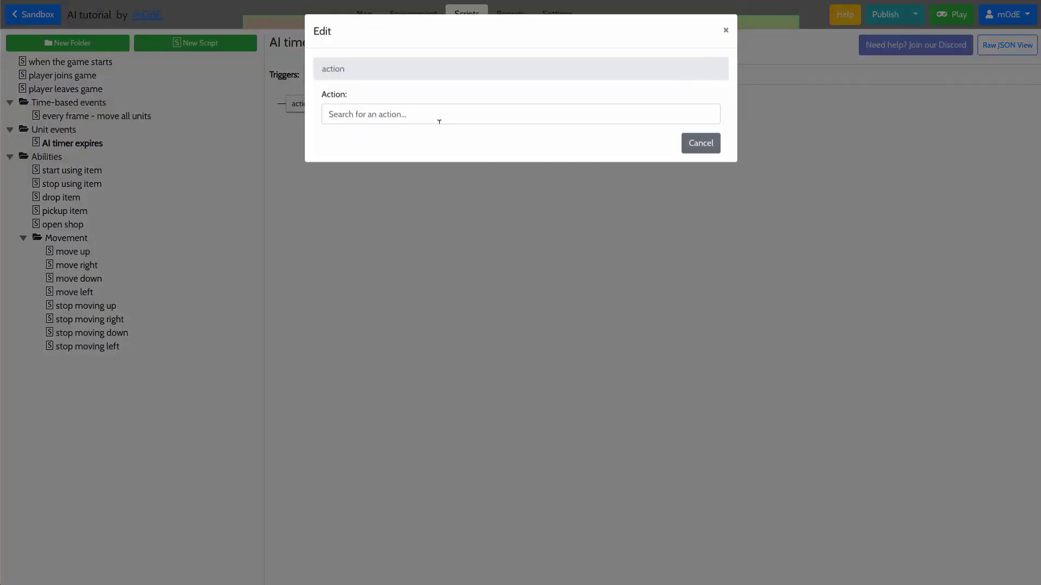
type("if / else / then")
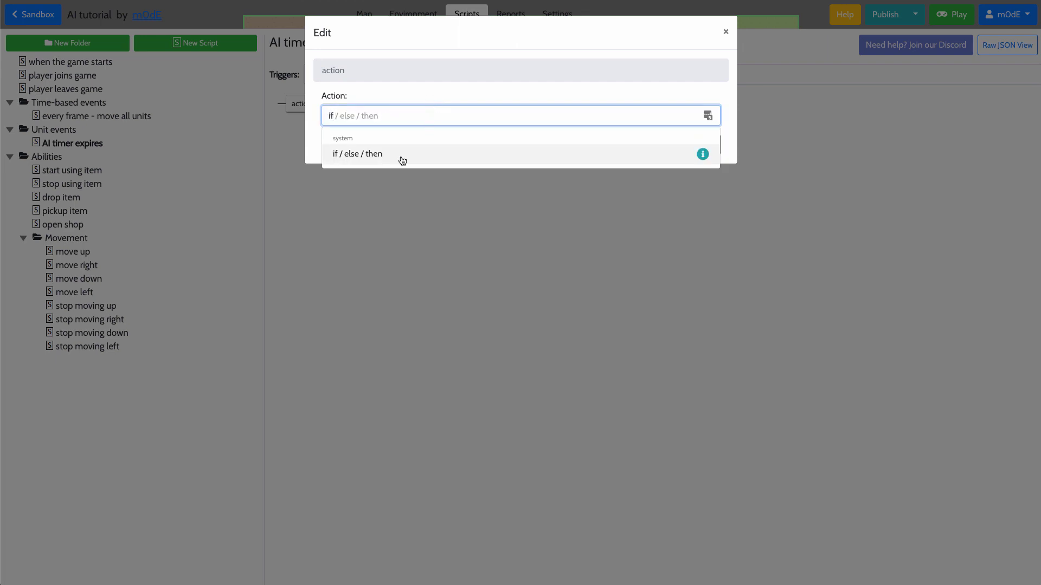
left_click(402, 154)
left_click(346, 152)
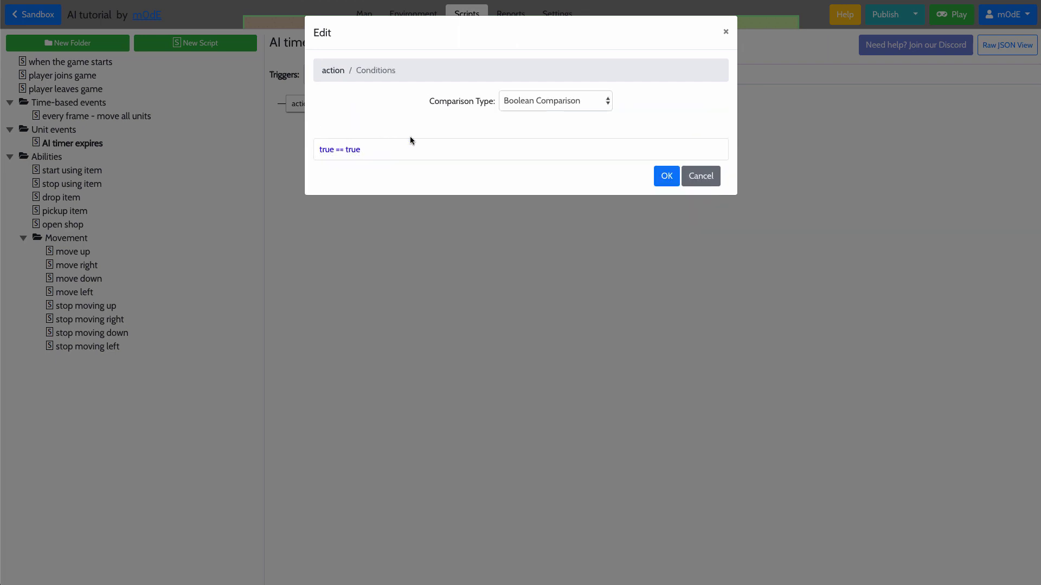
left_click(533, 96)
left_click(536, 170)
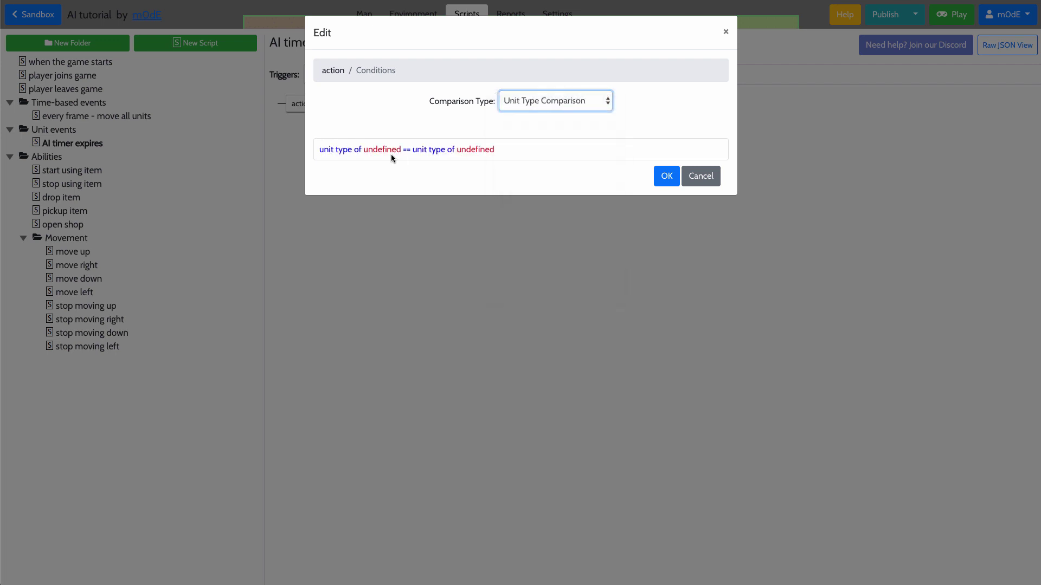
Step: Make the condition check that the last triggering unit's type equals AI unit
left_click(376, 154)
left_click(379, 157)
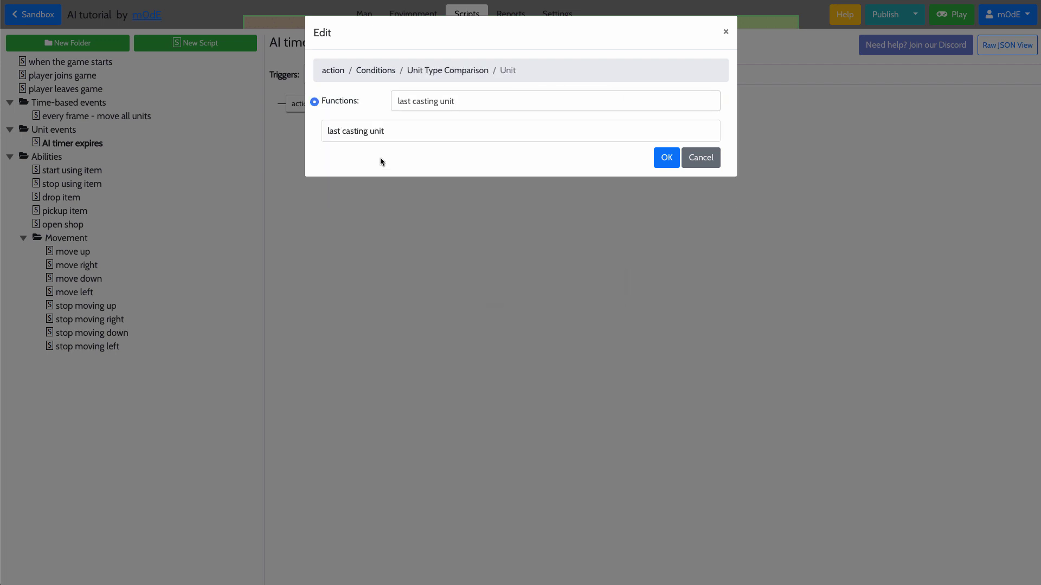
left_click(414, 103)
scroll(448, 156, "down", 2)
scroll(453, 155, "up", 2)
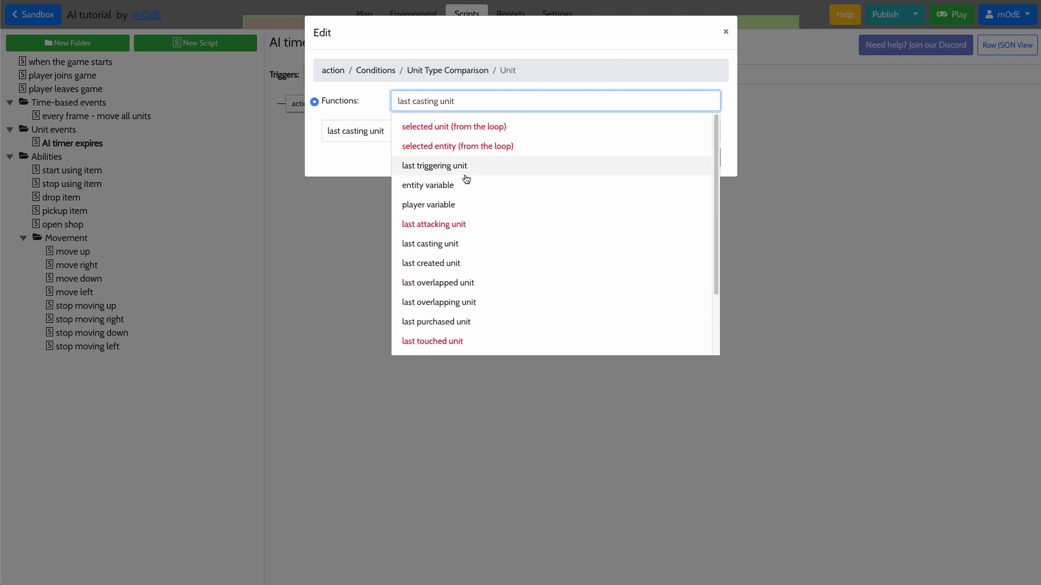
left_click(463, 171)
left_click(461, 158)
left_click(339, 104)
key("Return")
key("Return")
key("Return")
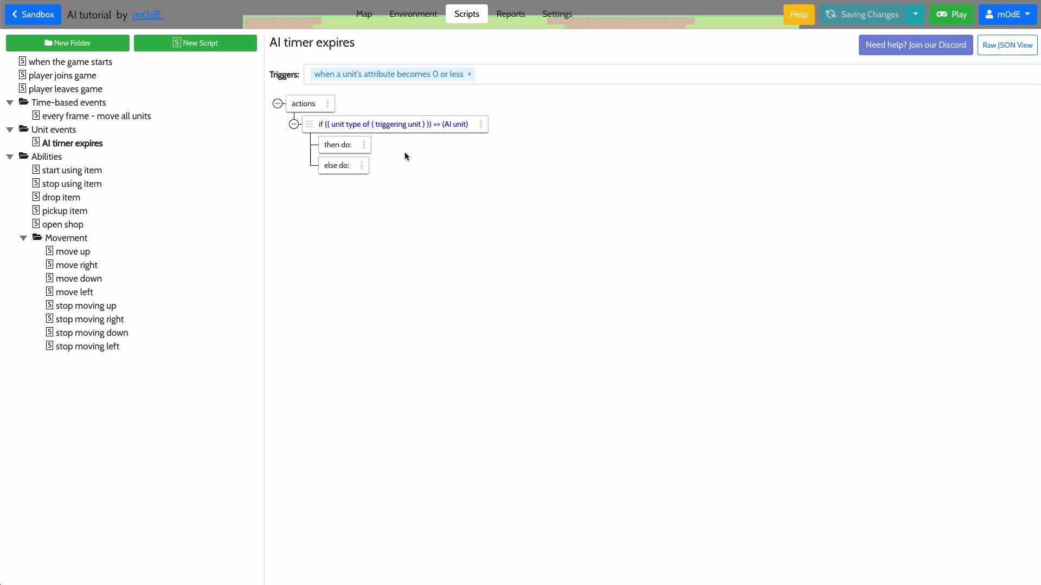
left_click(364, 145)
Step: Add a nested if / else / then action inside the then do branch
left_click(407, 154)
left_click(442, 112)
type("attr")
left_click_drag(420, 181, 396, 97)
left_click(394, 108)
key("ctrl+a")
type("if")
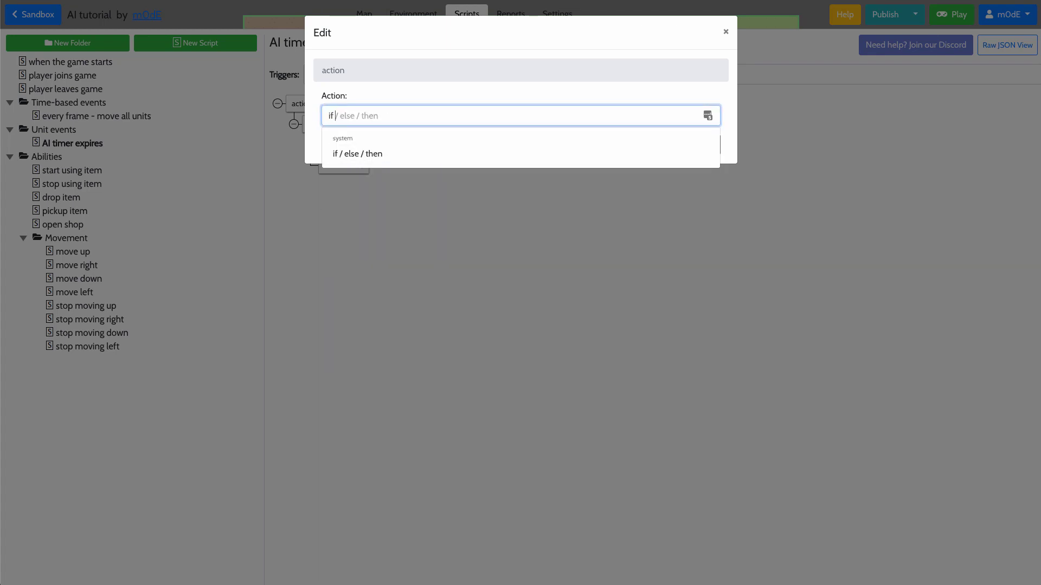
left_click(380, 157)
Step: Set the nested condition to Attribute Type Comparison: last triggering attribute equals aiTimer
left_click(383, 153)
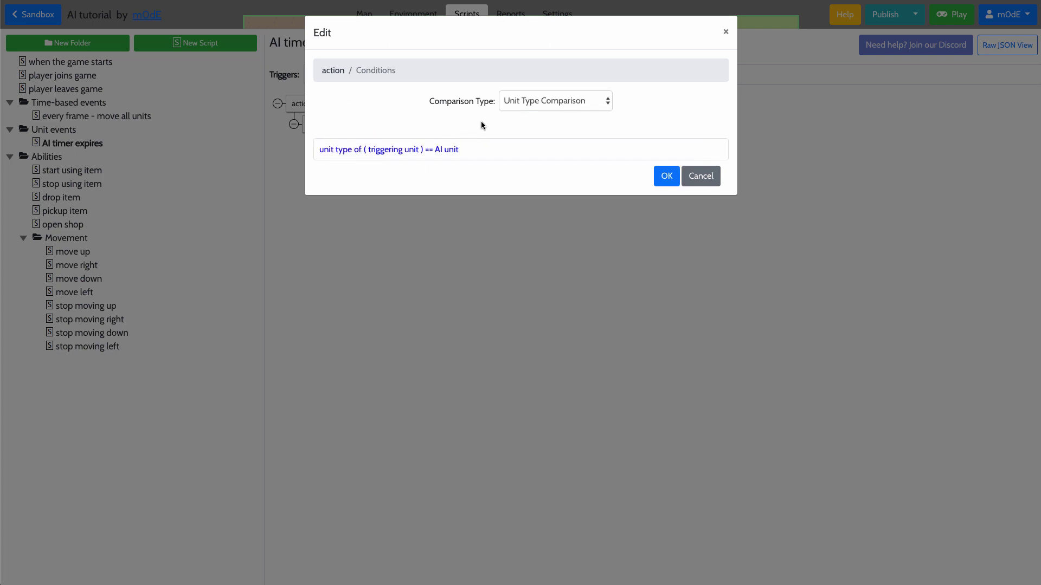
left_click(523, 101)
left_click(543, 148)
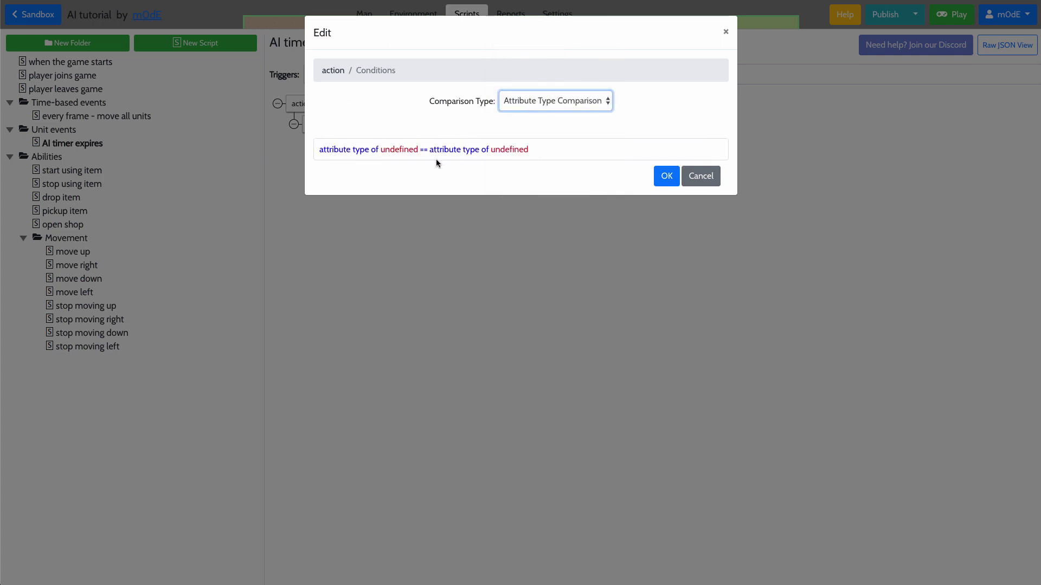
left_click(383, 149)
left_click(400, 163)
key("Return")
key("Return")
left_click(476, 158)
left_click(349, 106)
left_click(451, 106)
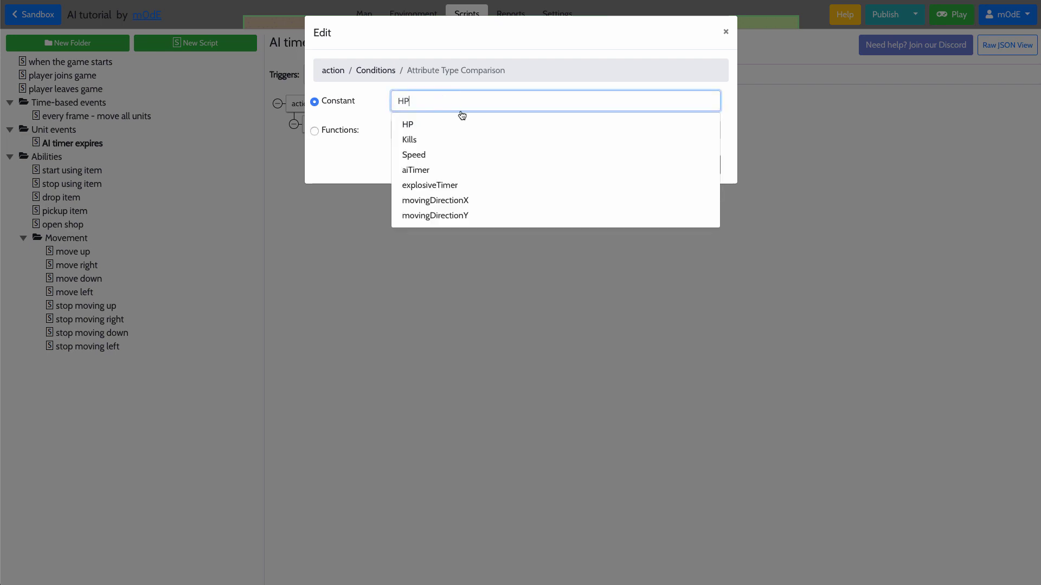
left_click(444, 168)
key("Return")
key("Return")
key("Return")
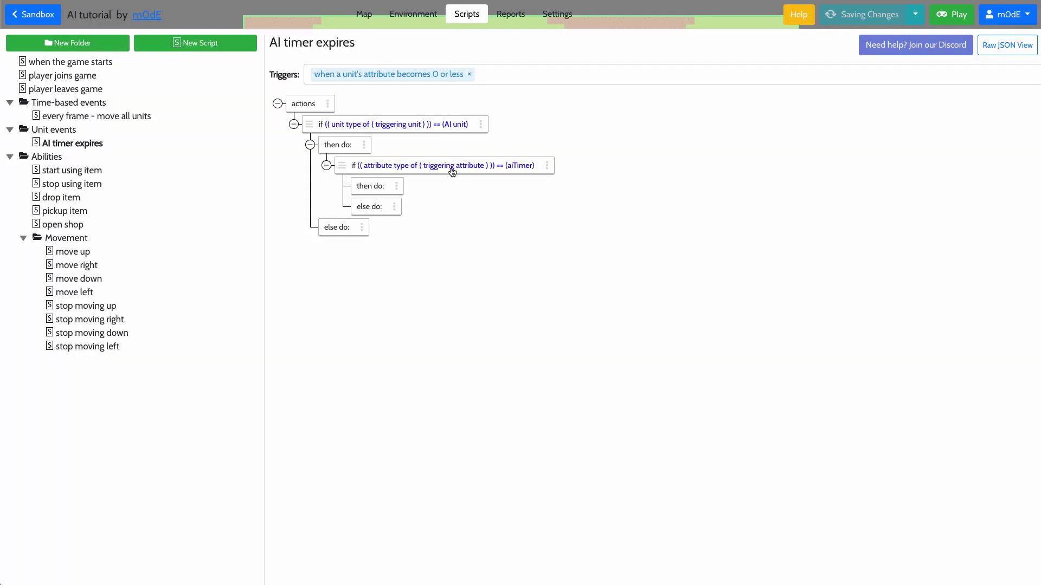
Step: Add an if / else / then inside the aiTimer branch using a State Comparison condition
left_click(396, 186)
left_click(426, 197)
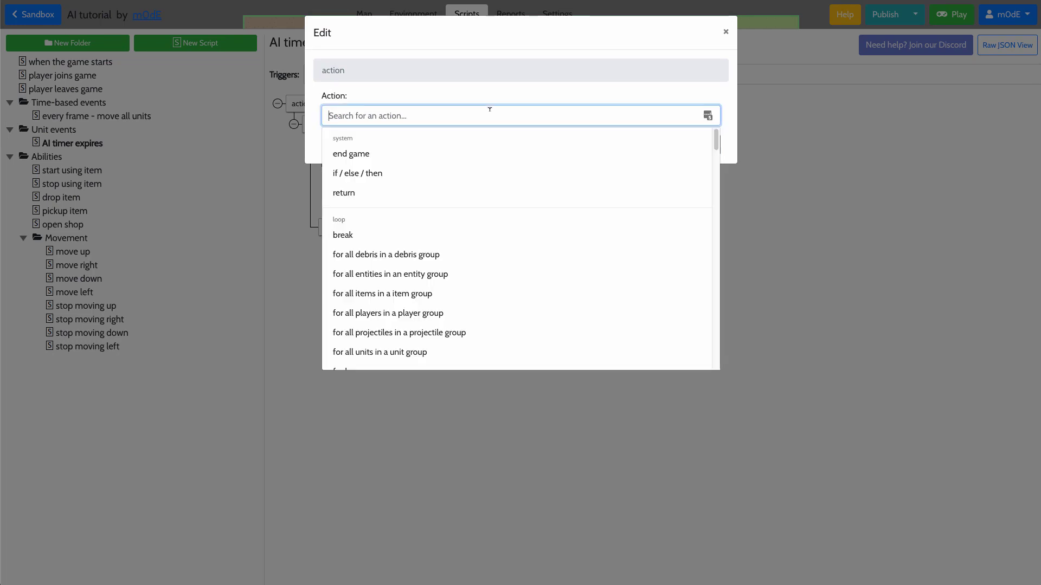
left_click(413, 174)
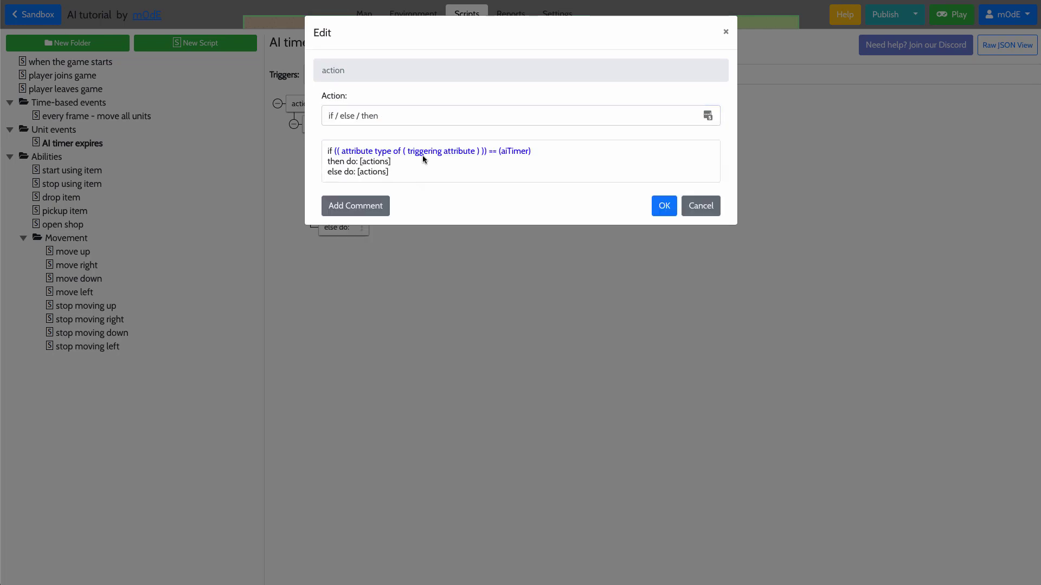
left_click(442, 152)
left_click(555, 100)
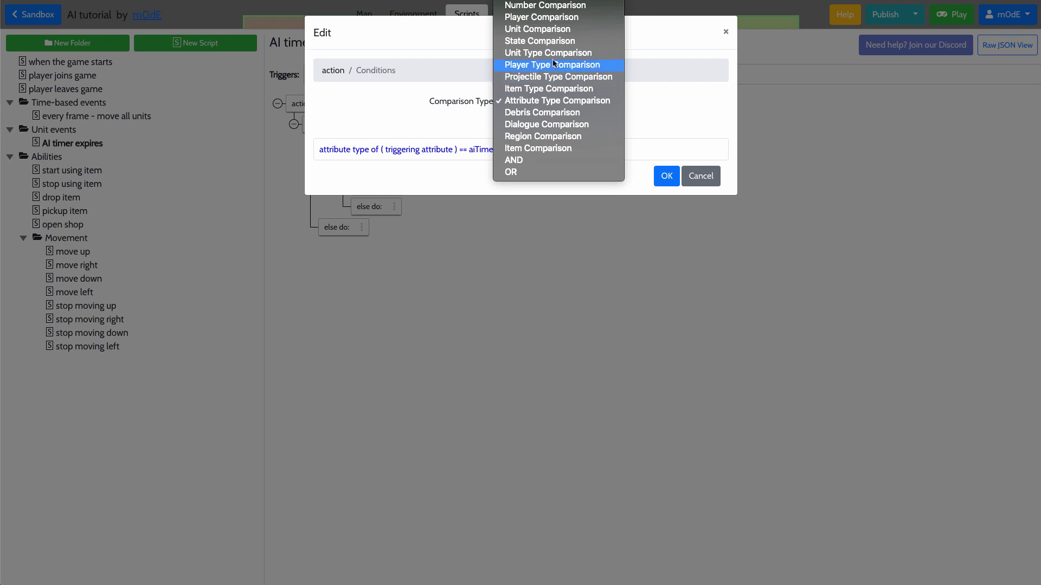
key("Return")
Step: Make the condition check that the last triggering unit's state equals default
left_click(379, 152)
left_click(395, 158)
left_click(398, 130)
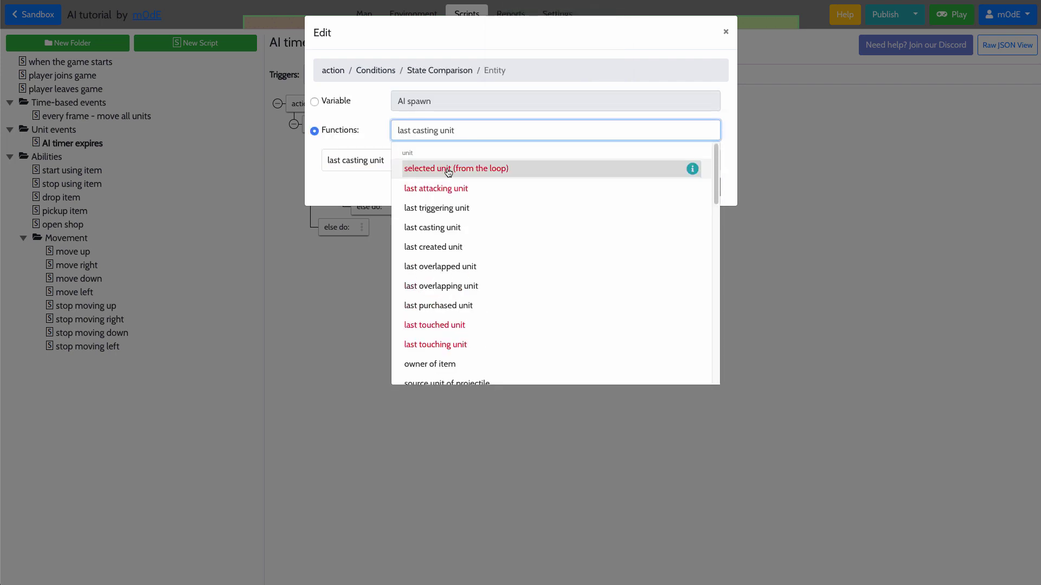
left_click(483, 206)
left_click(463, 151)
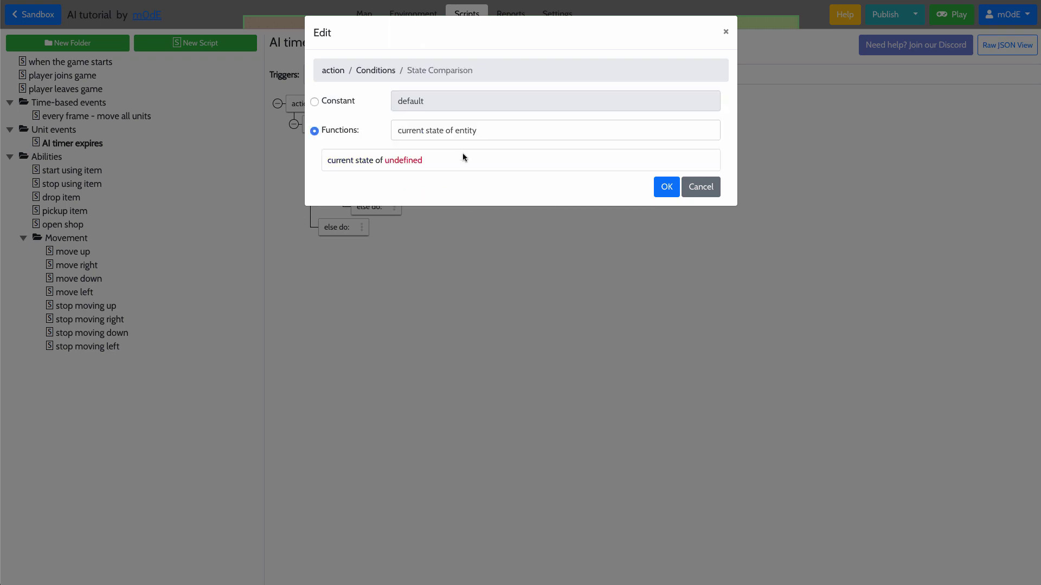
left_click(341, 103)
key("Return")
key("Return")
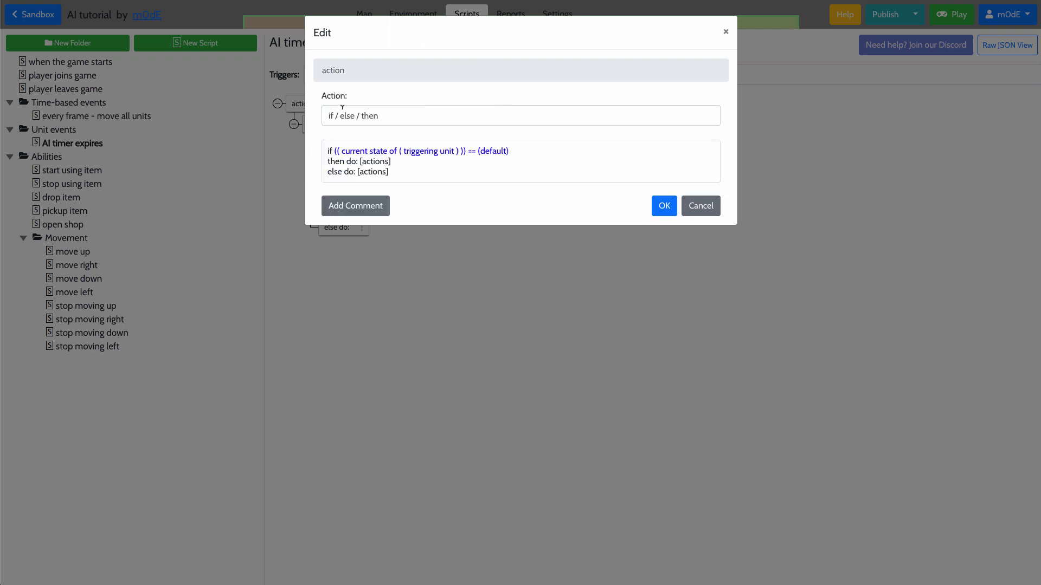
key("Return")
Step: Add a 'set entity state' action inside the state check's then branch
left_click(433, 225)
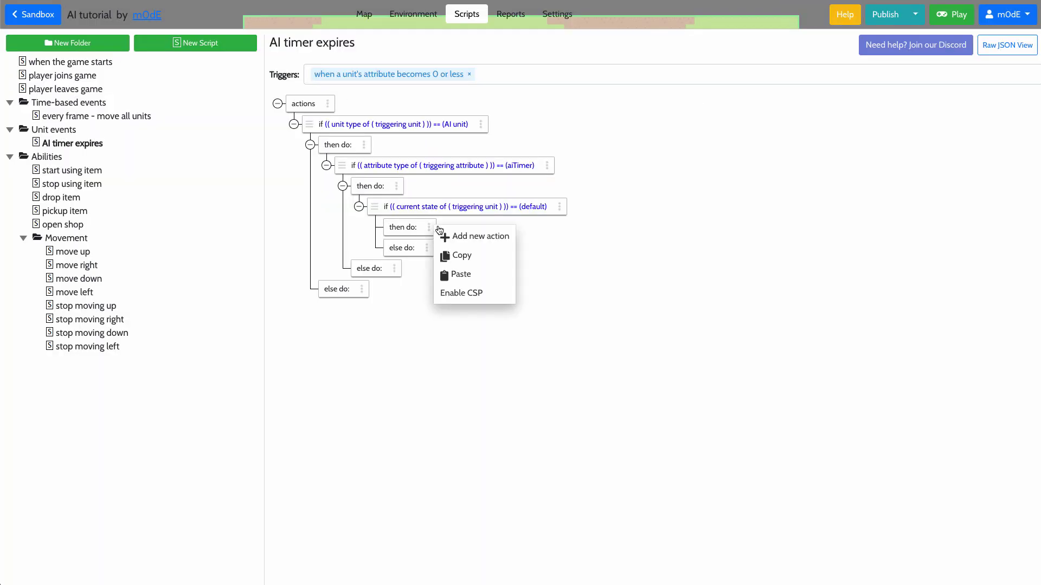
left_click(477, 238)
left_click(440, 111)
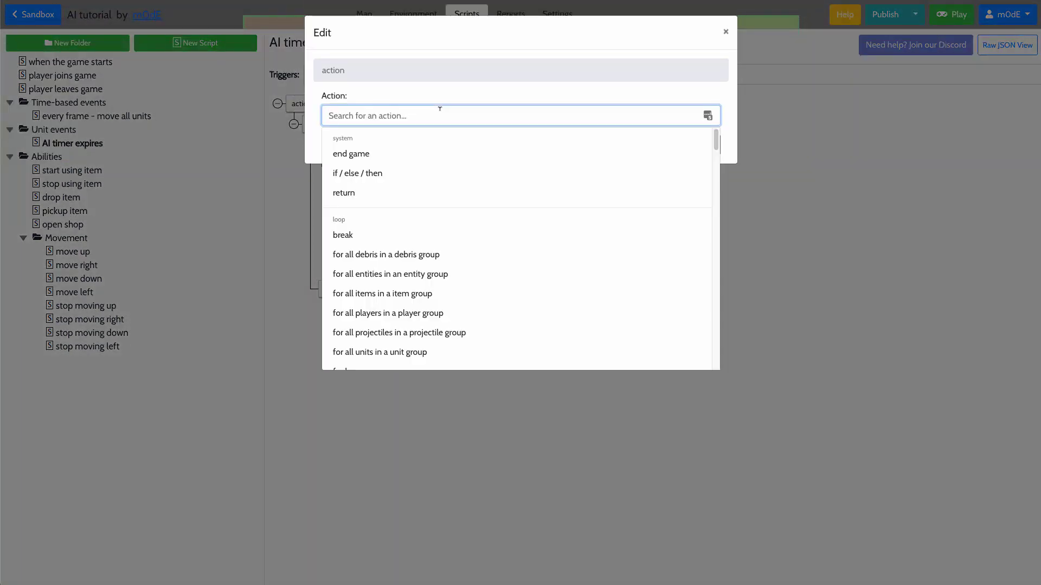
type("set ")
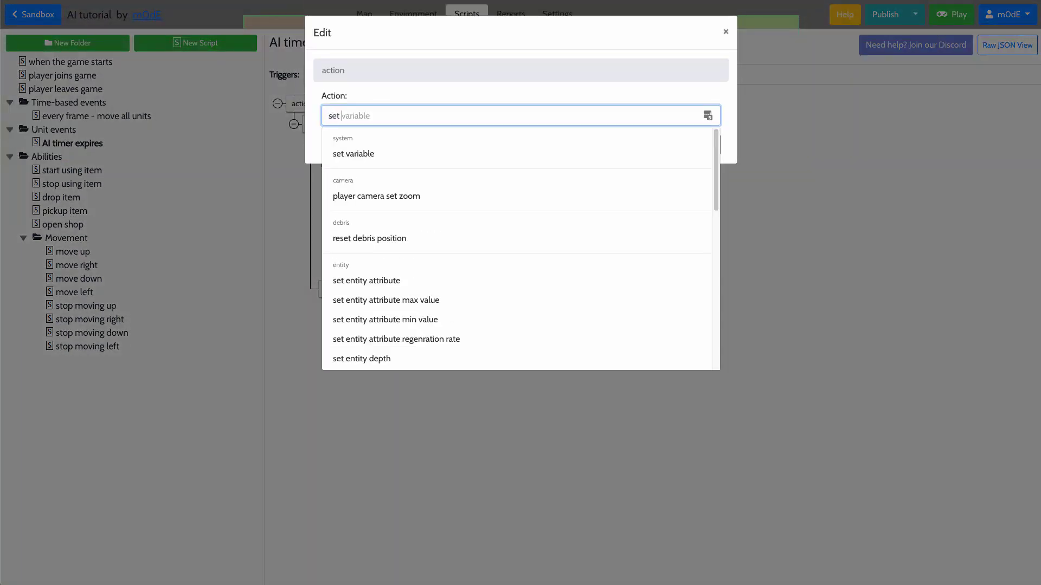
type("entity state")
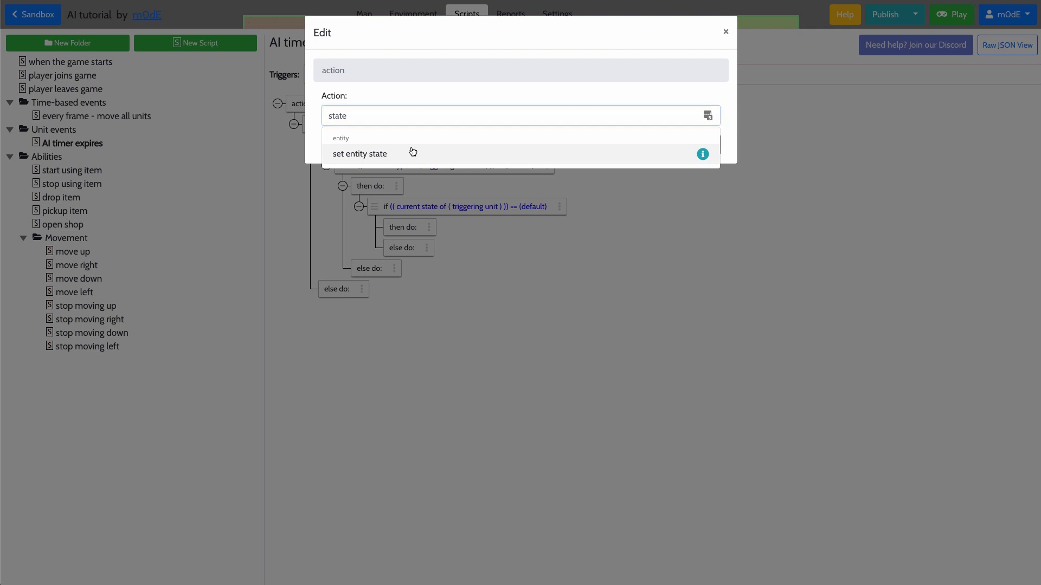
left_click(413, 153)
Step: Set the last triggering unit's state to wander
left_click(402, 152)
left_click(461, 130)
scroll(481, 242, "down", 4)
scroll(474, 228, "up", 4)
left_click(470, 209)
left_click(449, 152)
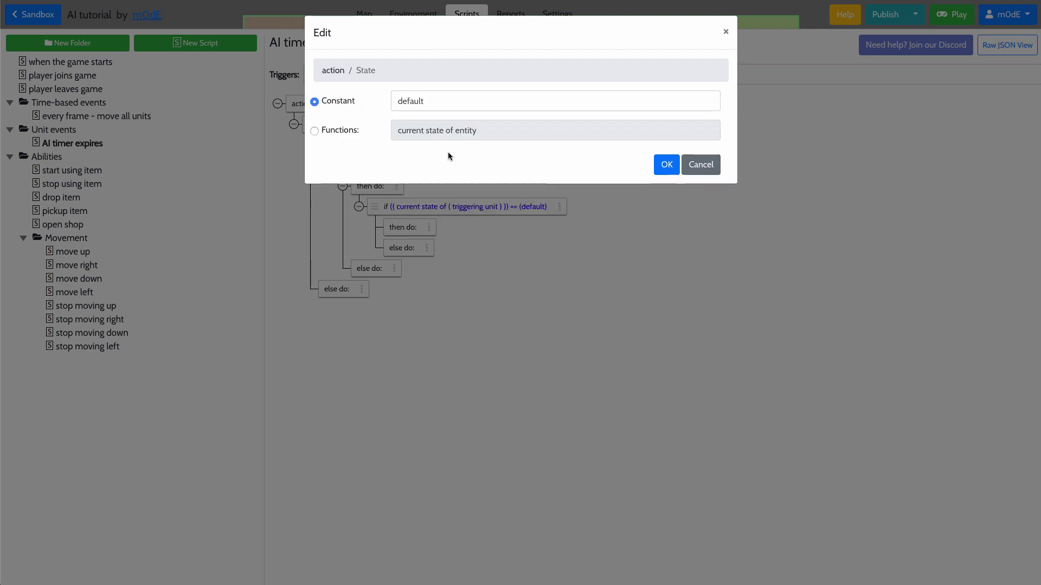
left_click(424, 102)
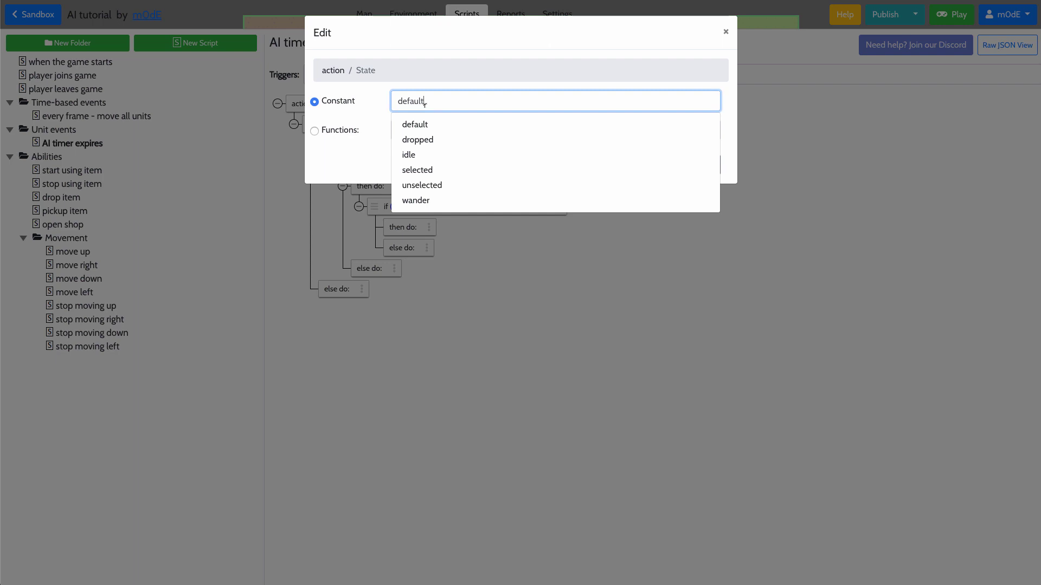
left_click(416, 200)
key("Return")
key("Return")
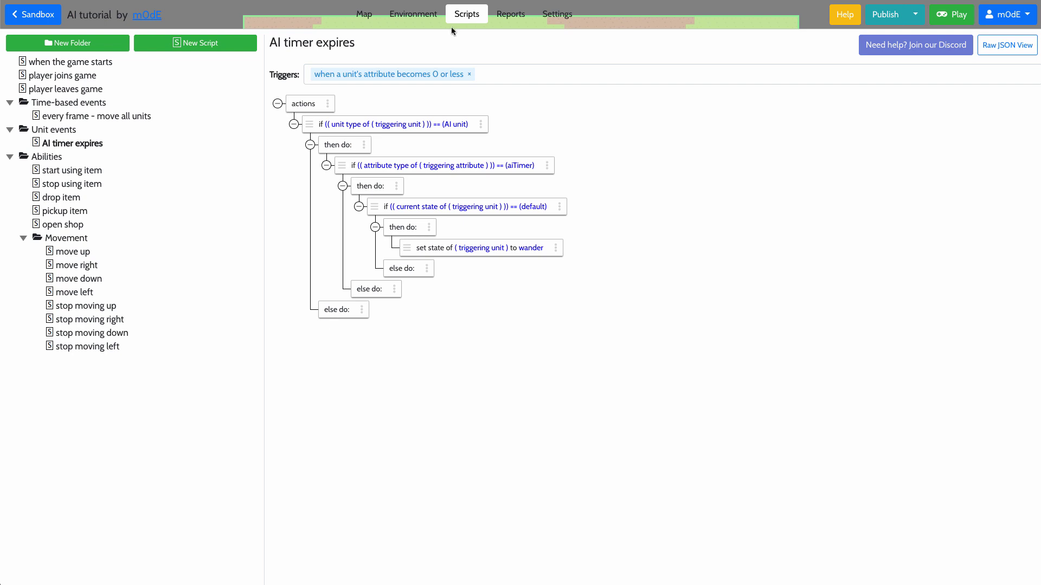
left_click(416, 17)
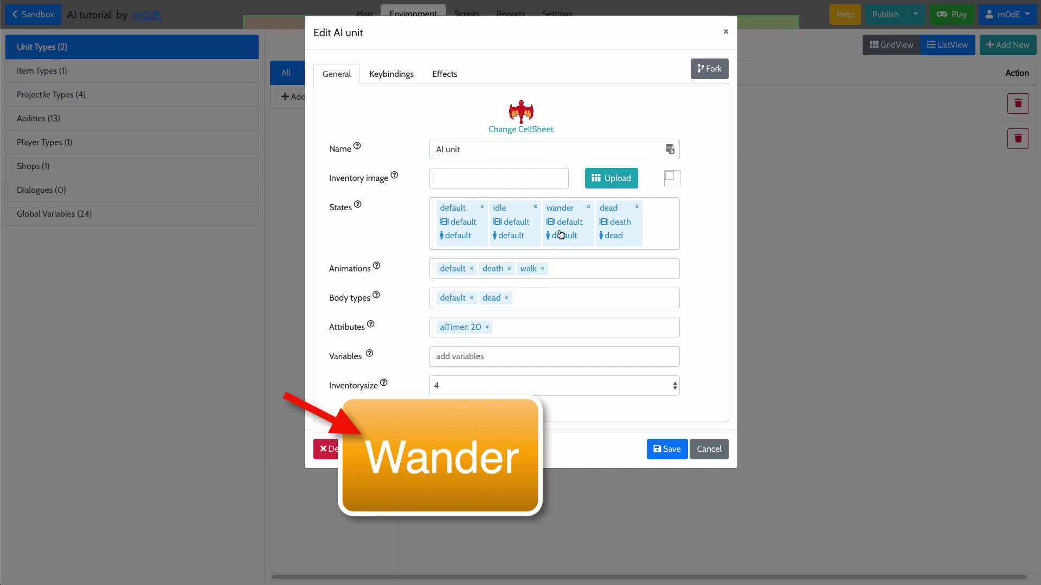
Step: Close the AI unit editor and return to the Scripts section
left_click(705, 450)
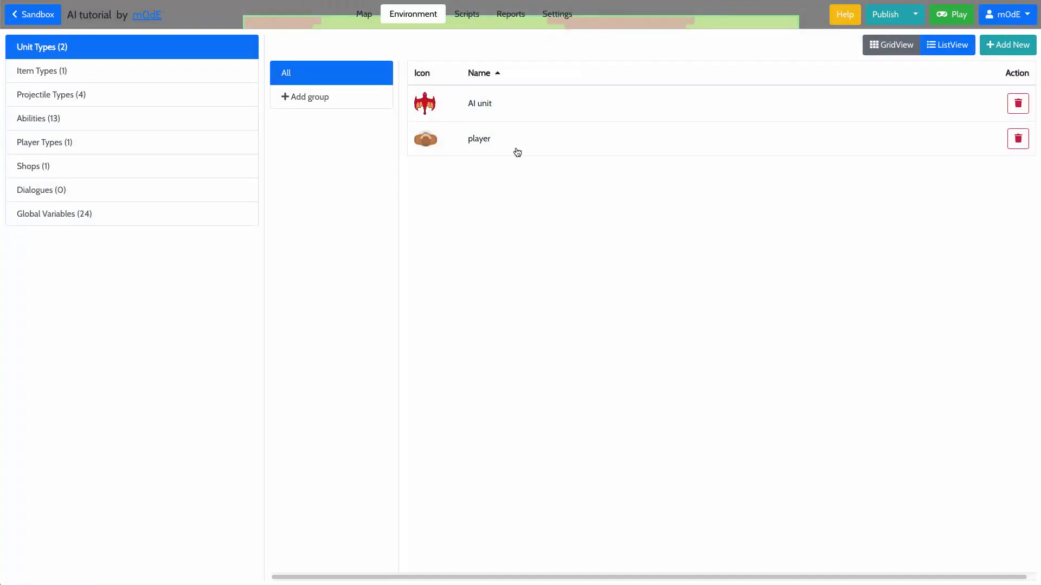
left_click(470, 20)
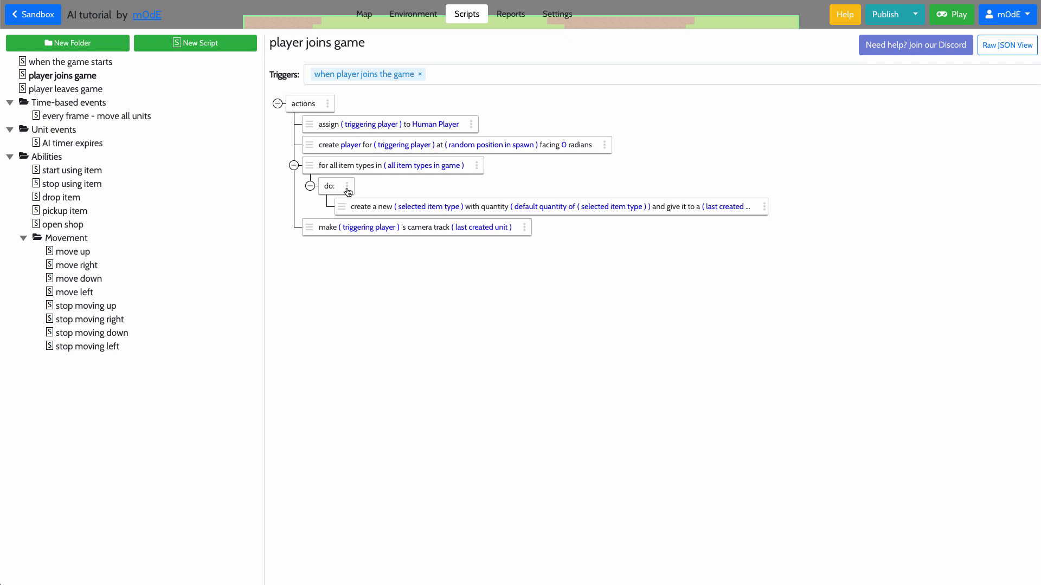
Step: In AI timer expires, add a 'set entity attribute' action to the aiTimer branch
left_click(110, 143)
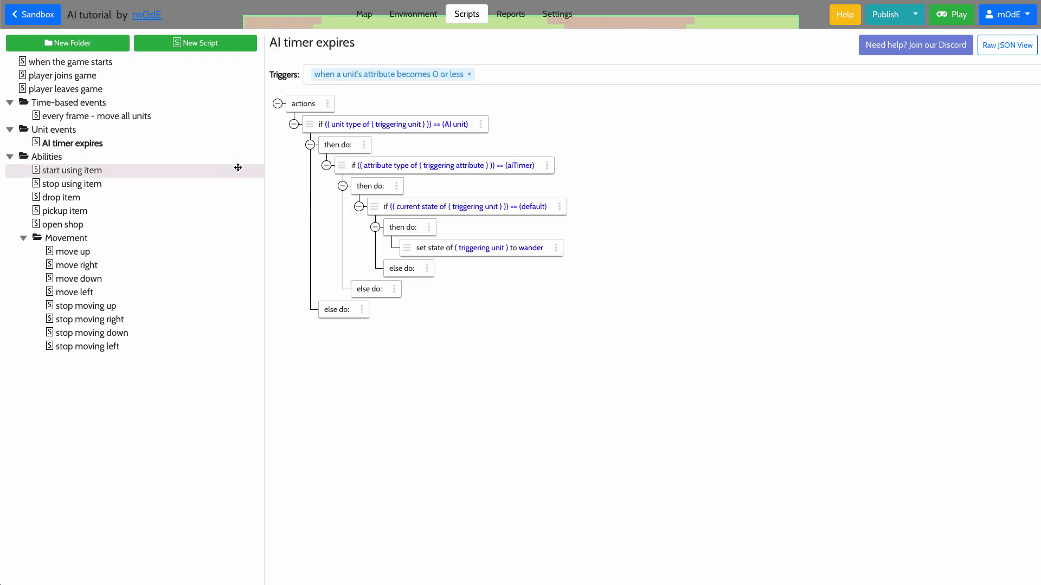
left_click(396, 188)
left_click(416, 200)
left_click(438, 114)
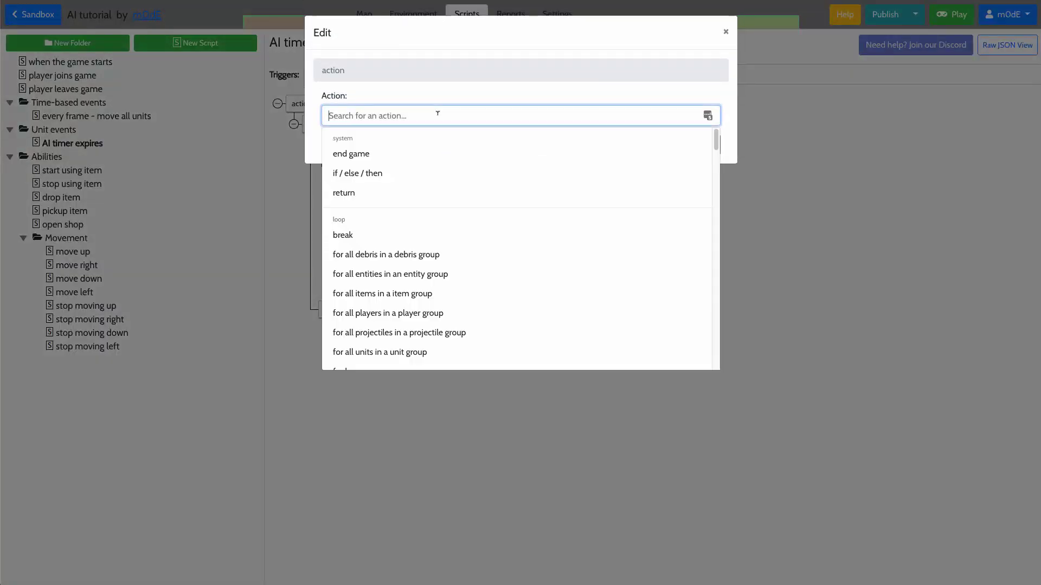
type("attr")
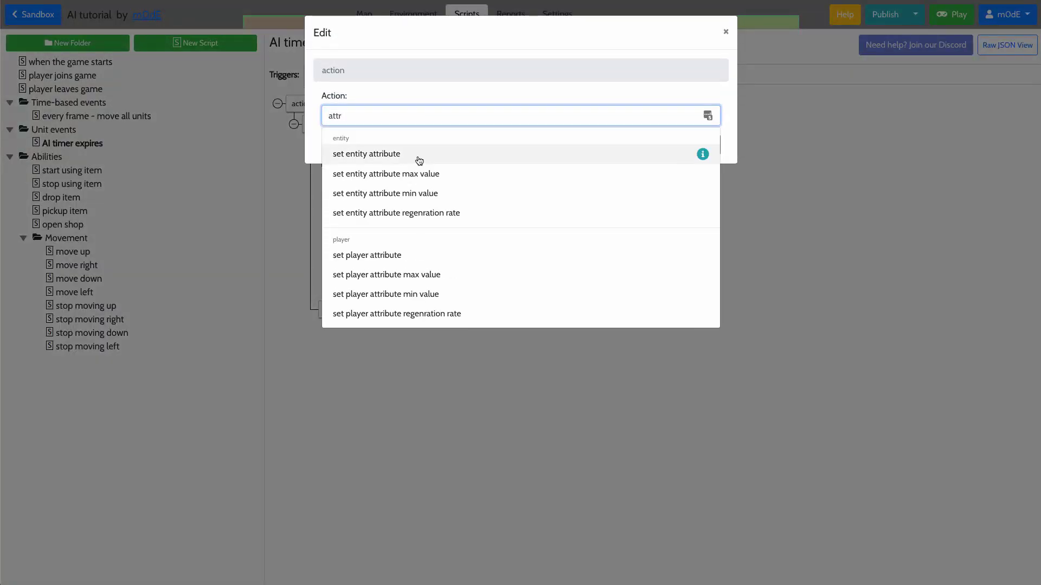
left_click(418, 157)
Step: Configure it to set the last triggering unit's aiTimer attribute to 20
left_click(383, 155)
left_click(423, 101)
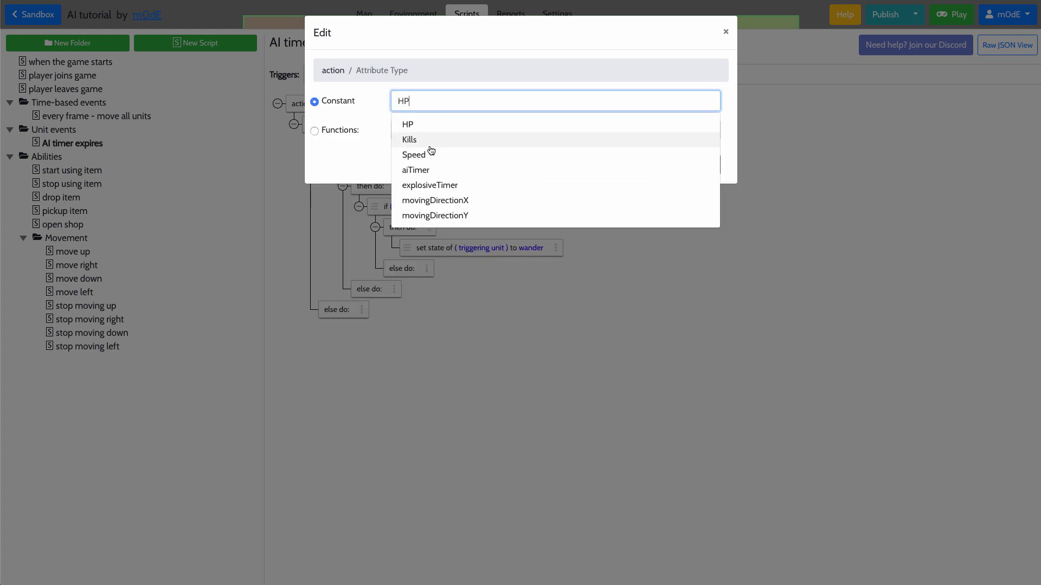
left_click(432, 170)
left_click(667, 164)
left_click(418, 151)
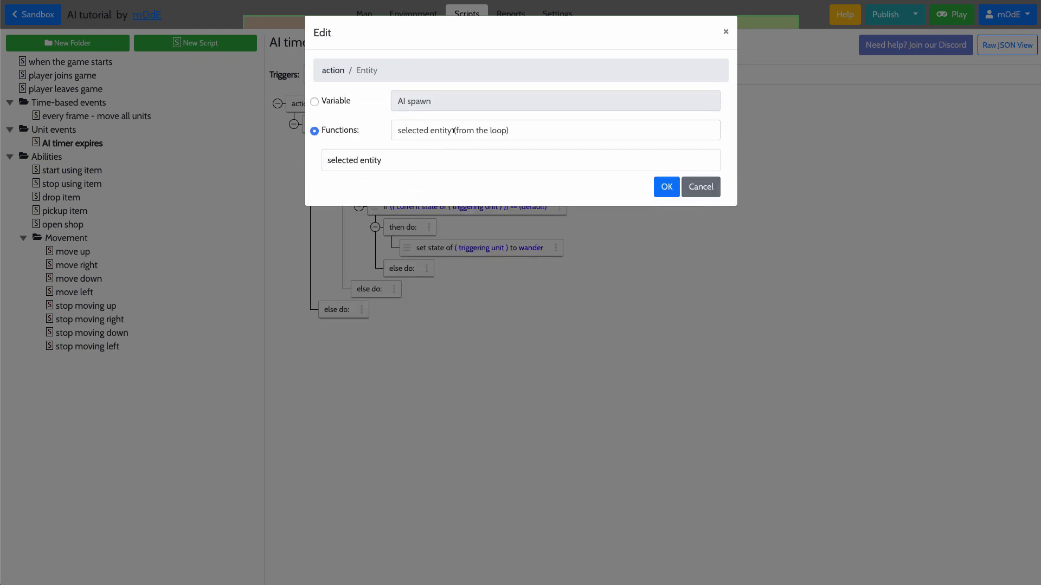
left_click(455, 130)
left_click(466, 208)
key("Return")
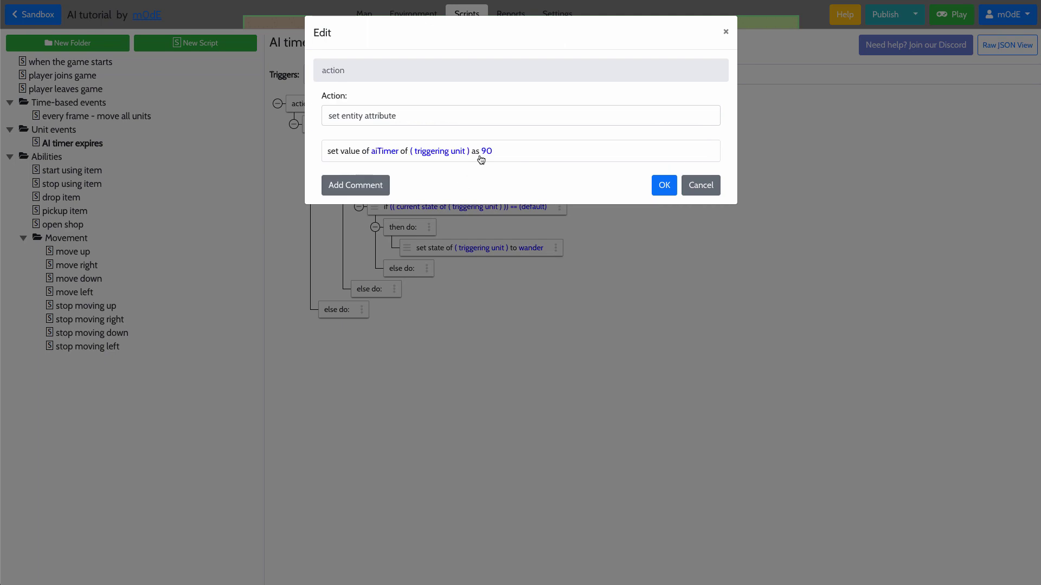
left_click(479, 153)
left_click(407, 112)
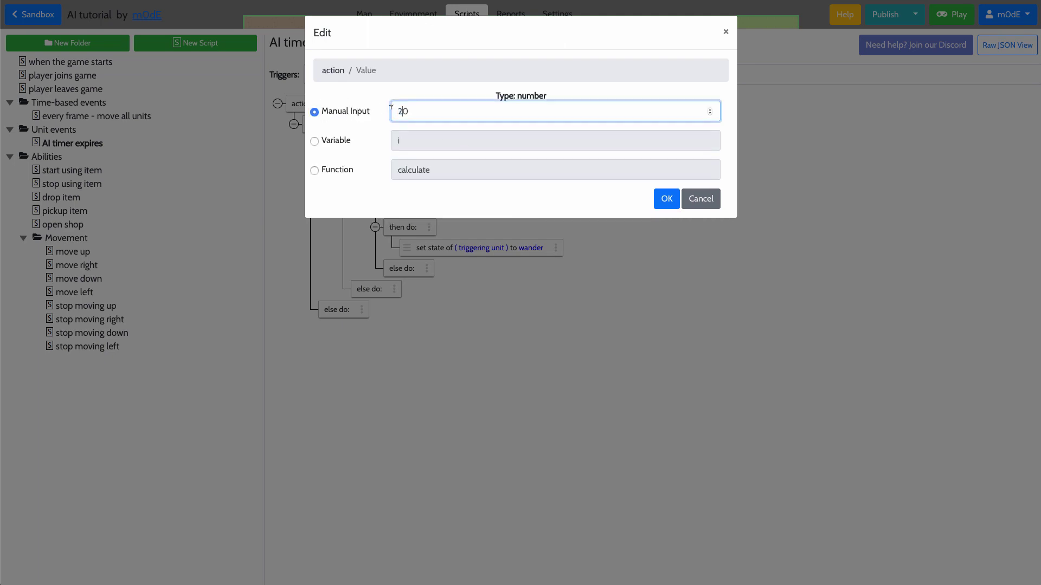
key("Return")
key("Return")
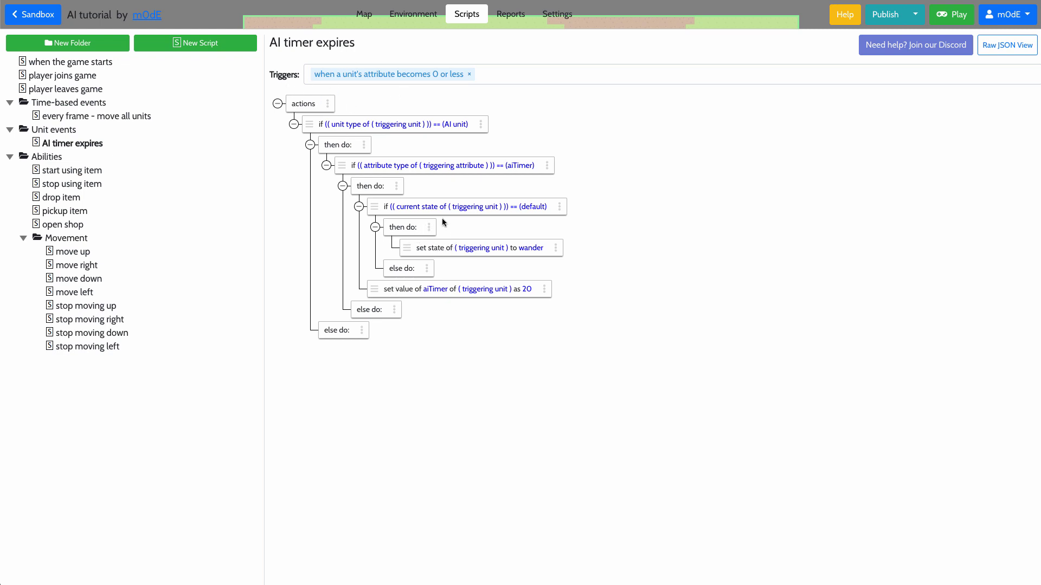
Step: Comment the default-state check with 'when default, switch to wander'
left_click(487, 206)
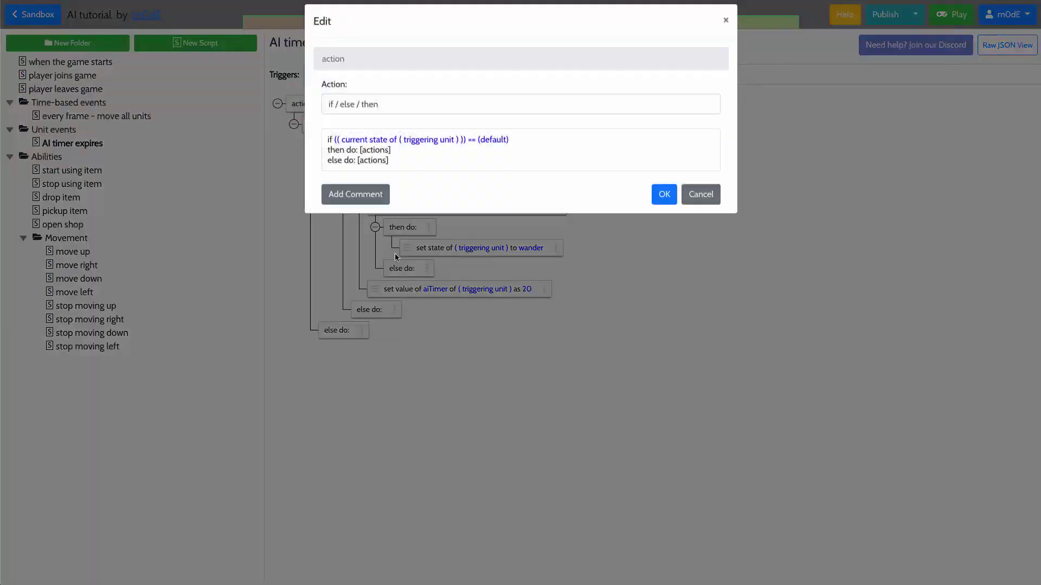
left_click(360, 205)
left_click(399, 236)
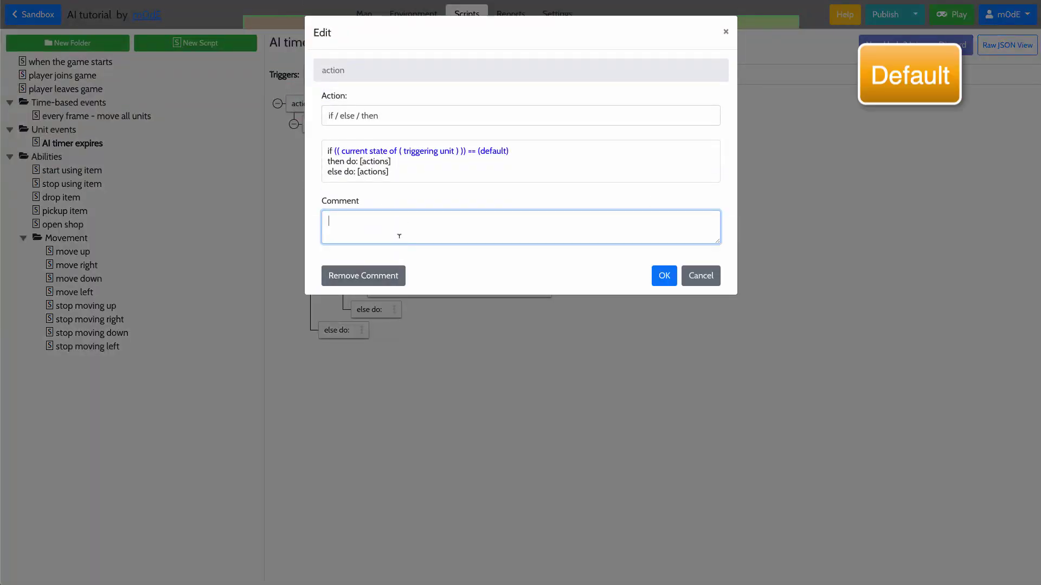
type("when default, switch to")
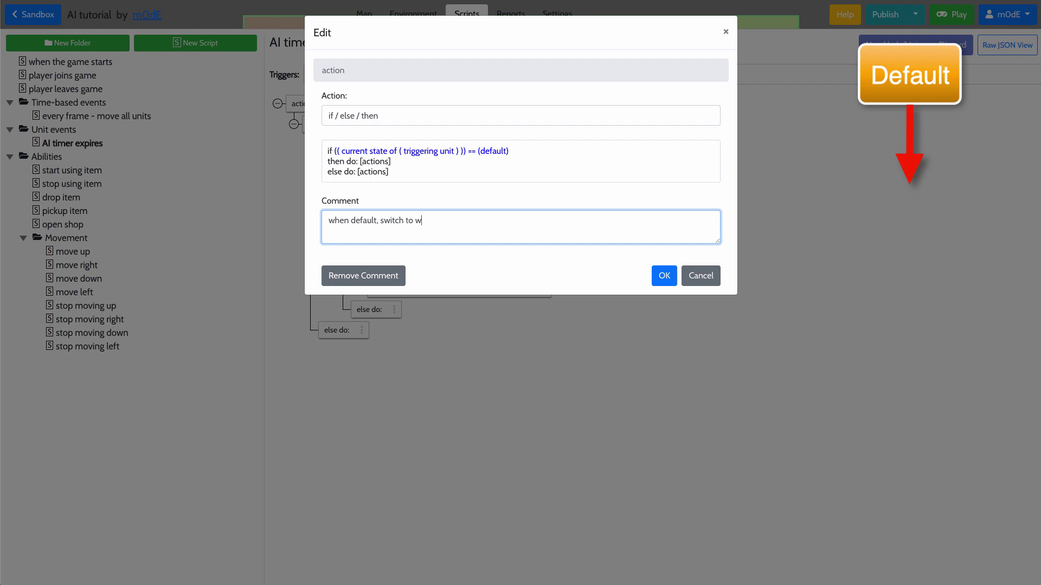